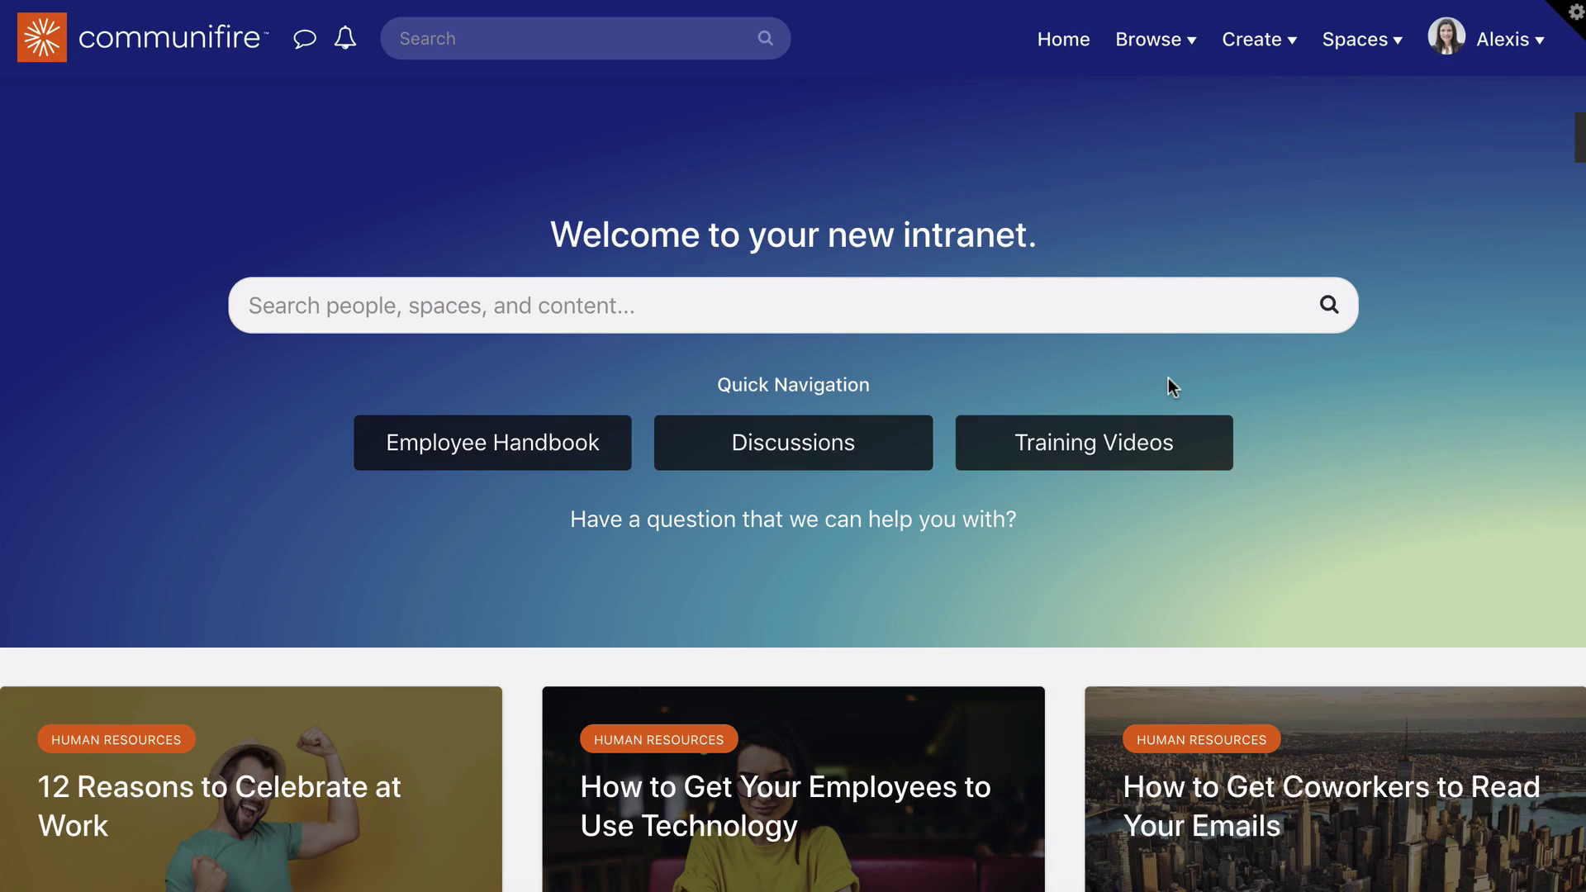
- Open the Manage panel from the gear icon on the intranet homepage
{"action": "left_click", "coordinate": [1576, 18]}
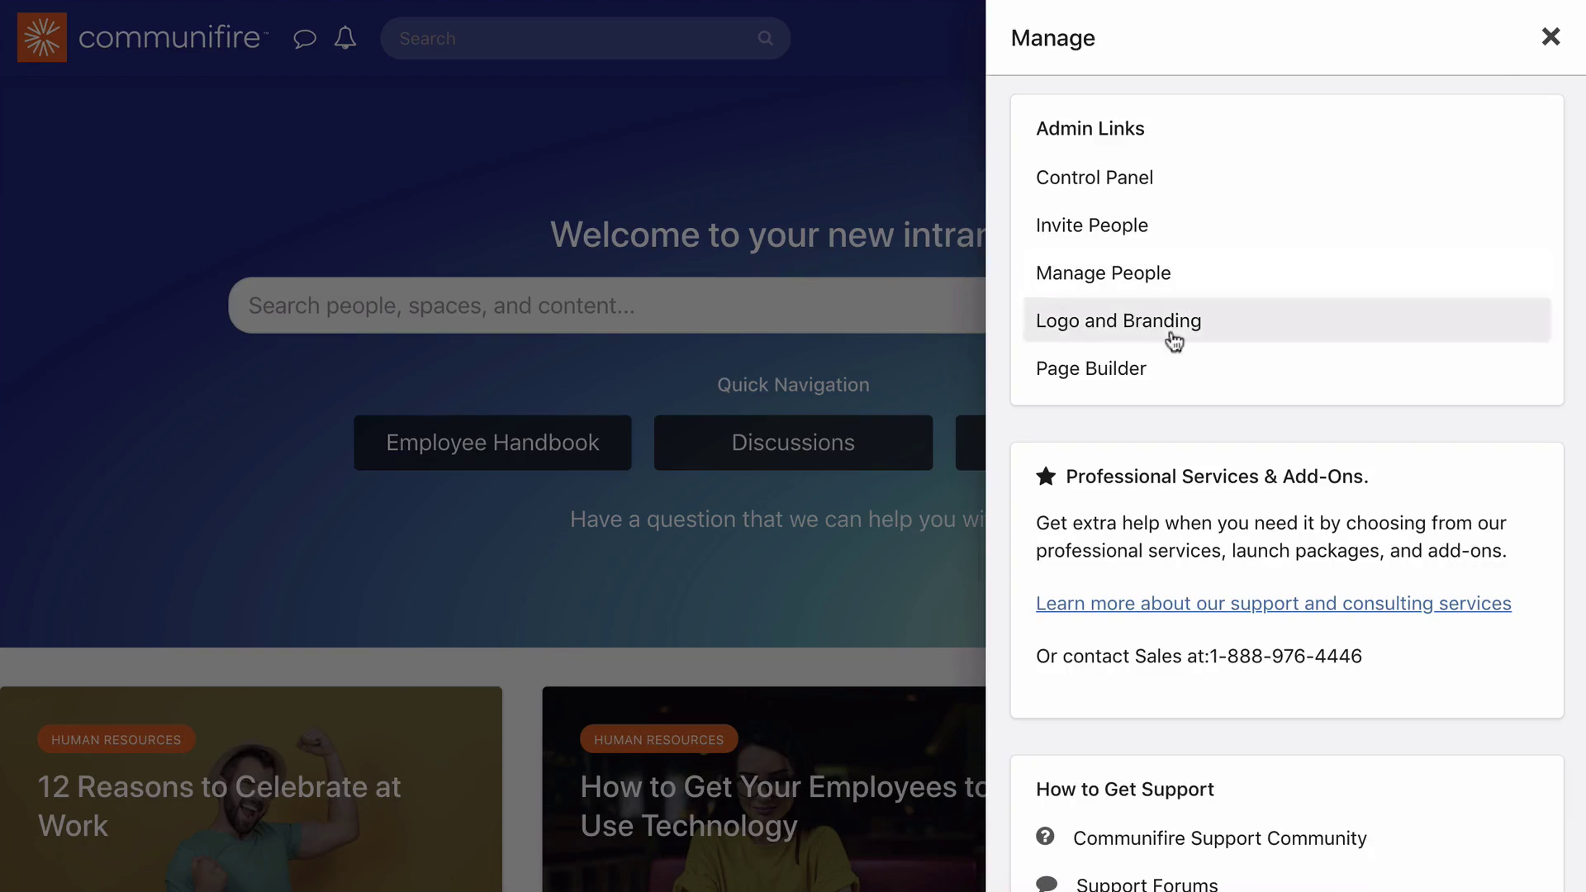
- Create a new Page Builder page named 'Project Phases' with page URL 'projectphases'
{"action": "left_click", "coordinate": [1122, 371]}
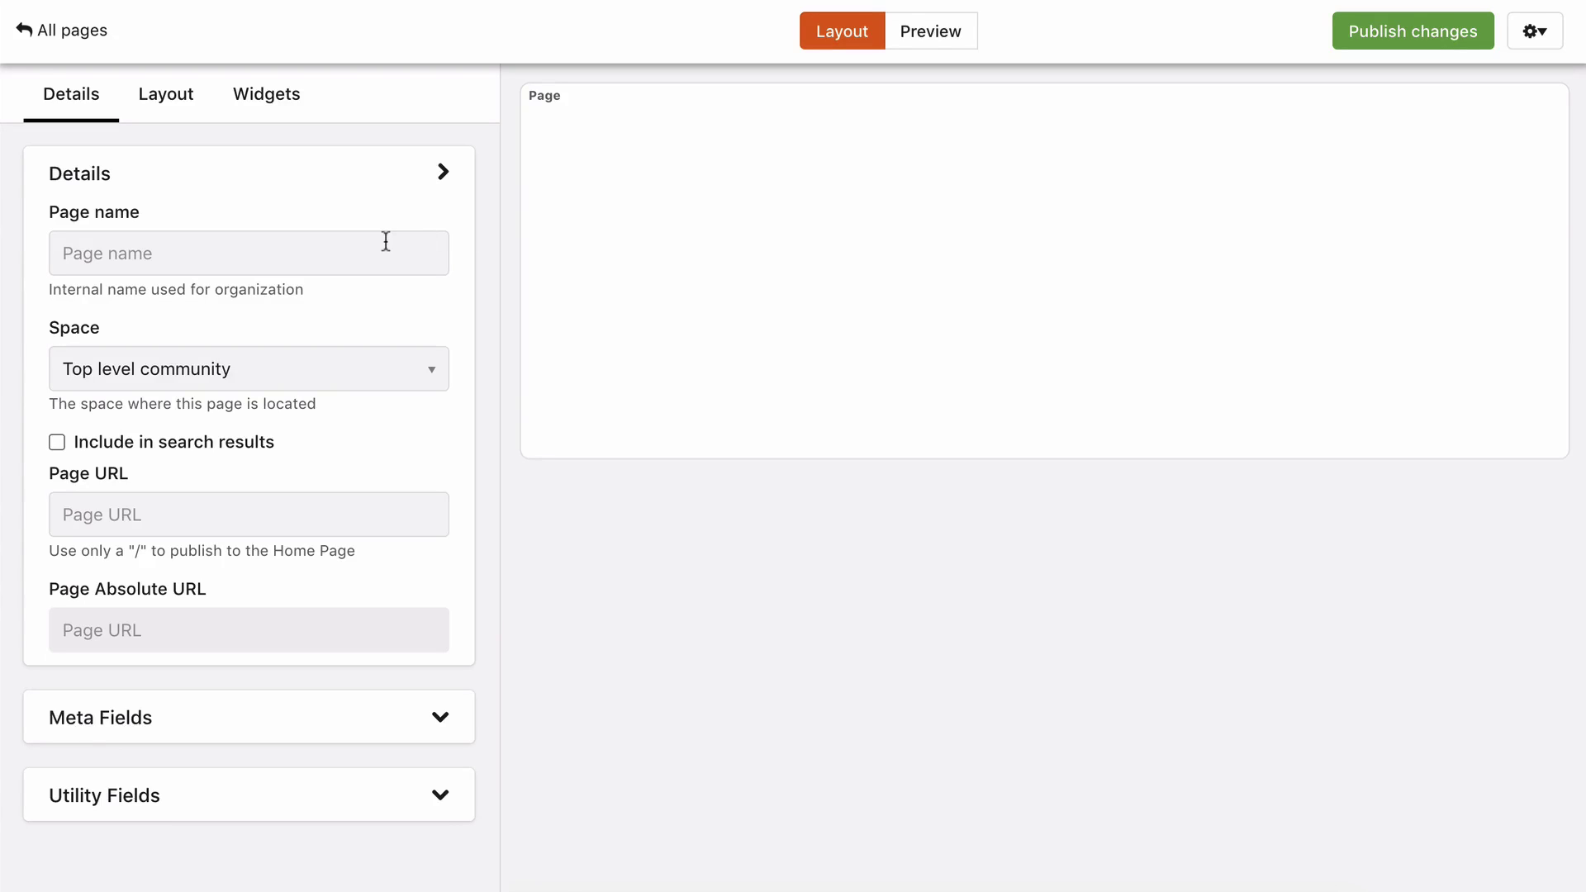
{"action": "left_click", "coordinate": [385, 241]}
{"action": "type", "text": "Project Phases"}
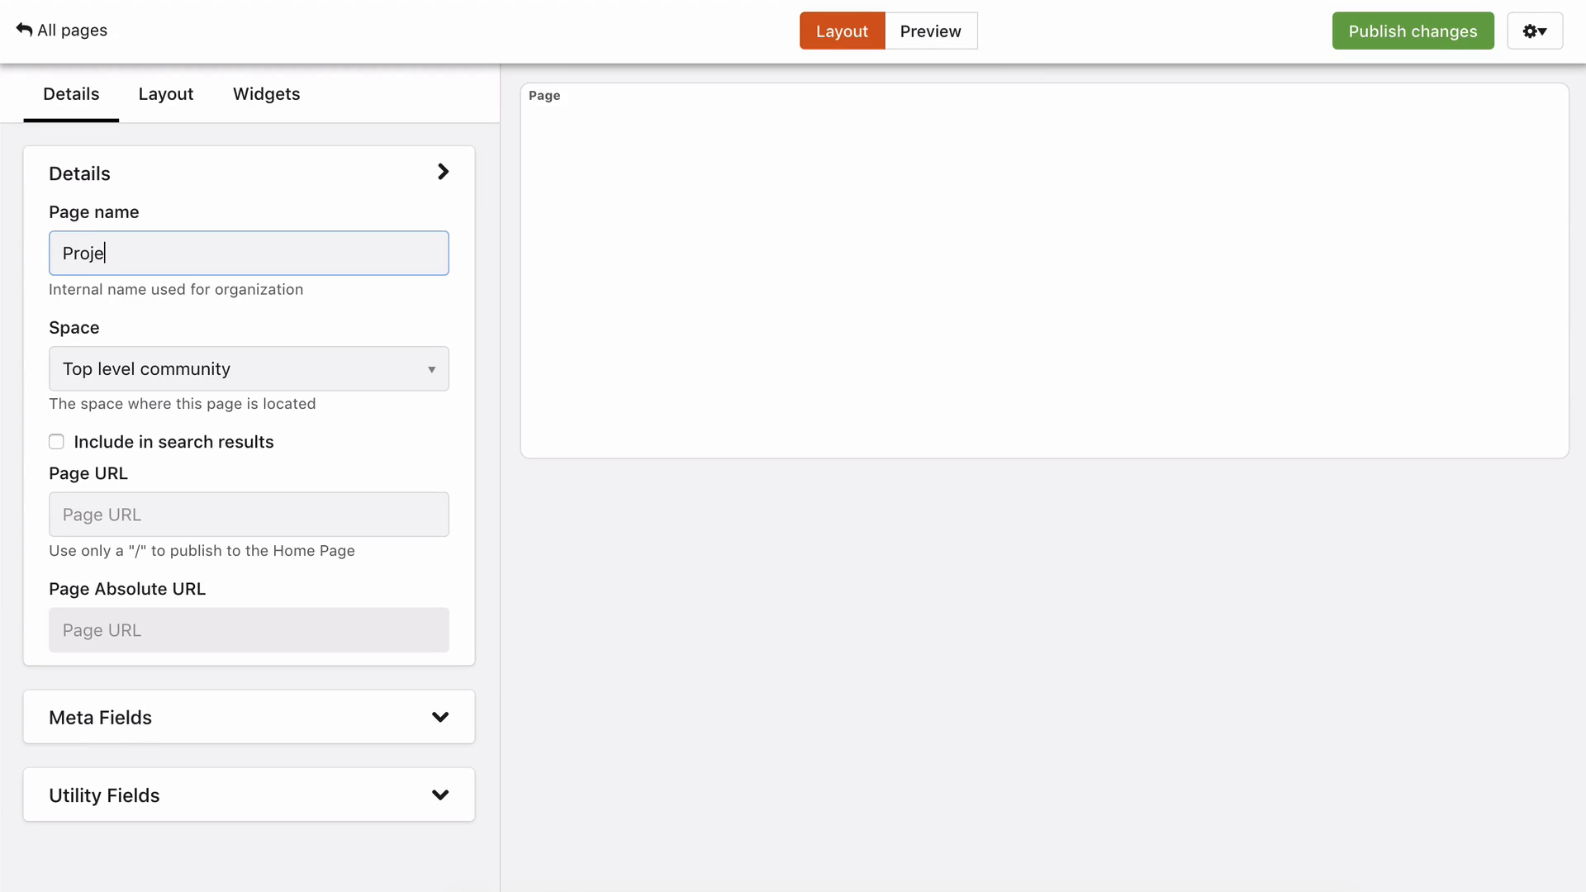
{"action": "left_click", "coordinate": [295, 500]}
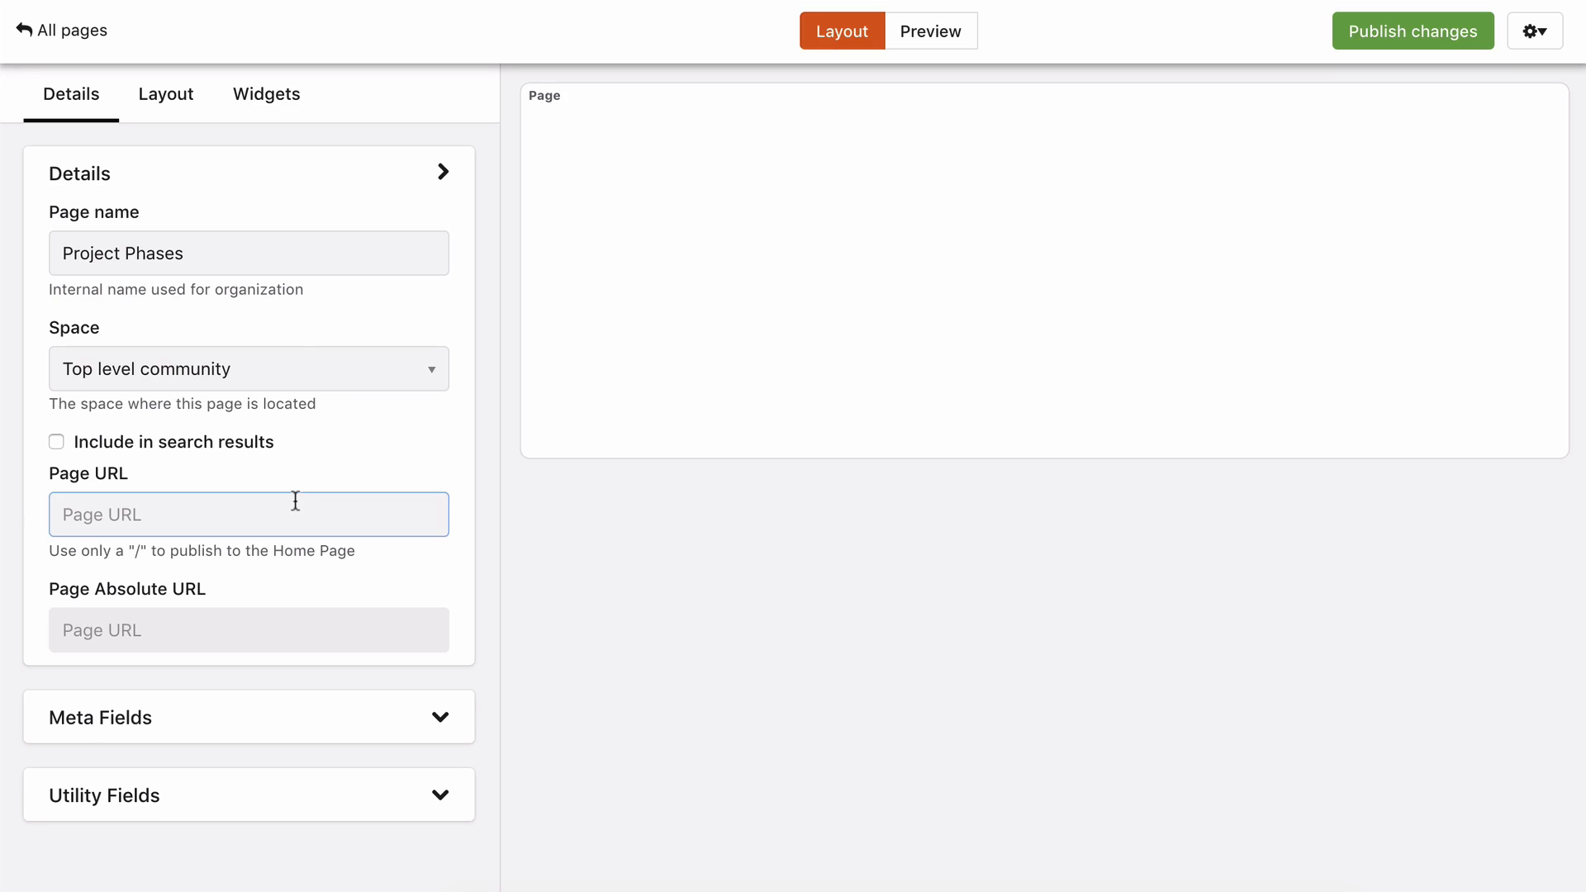
{"action": "type", "text": "projectphases"}
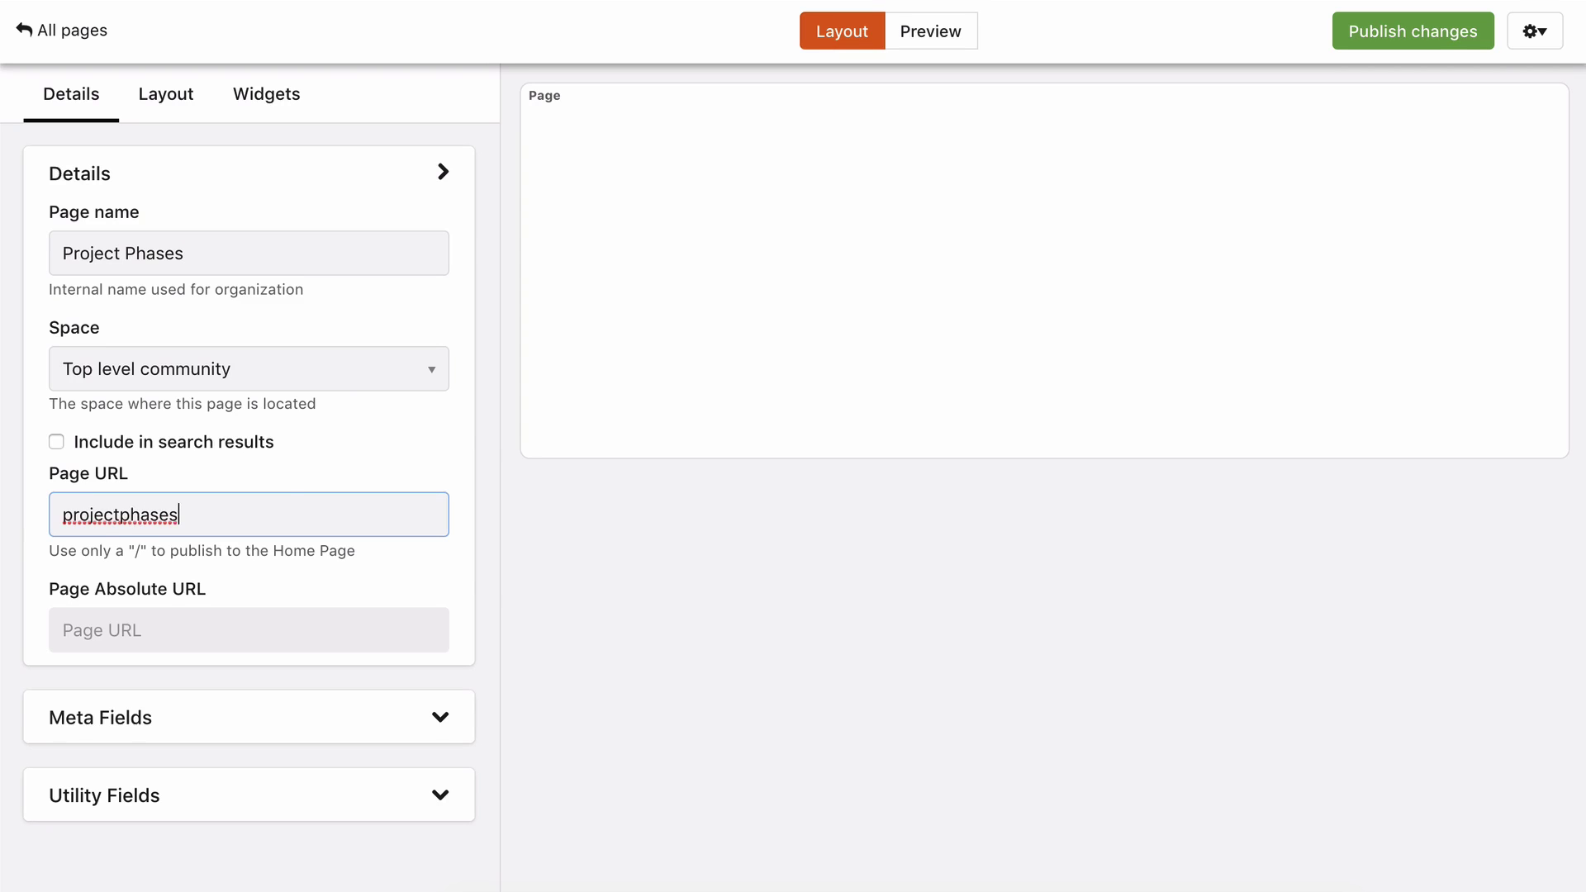
{"action": "left_click", "coordinate": [173, 116]}
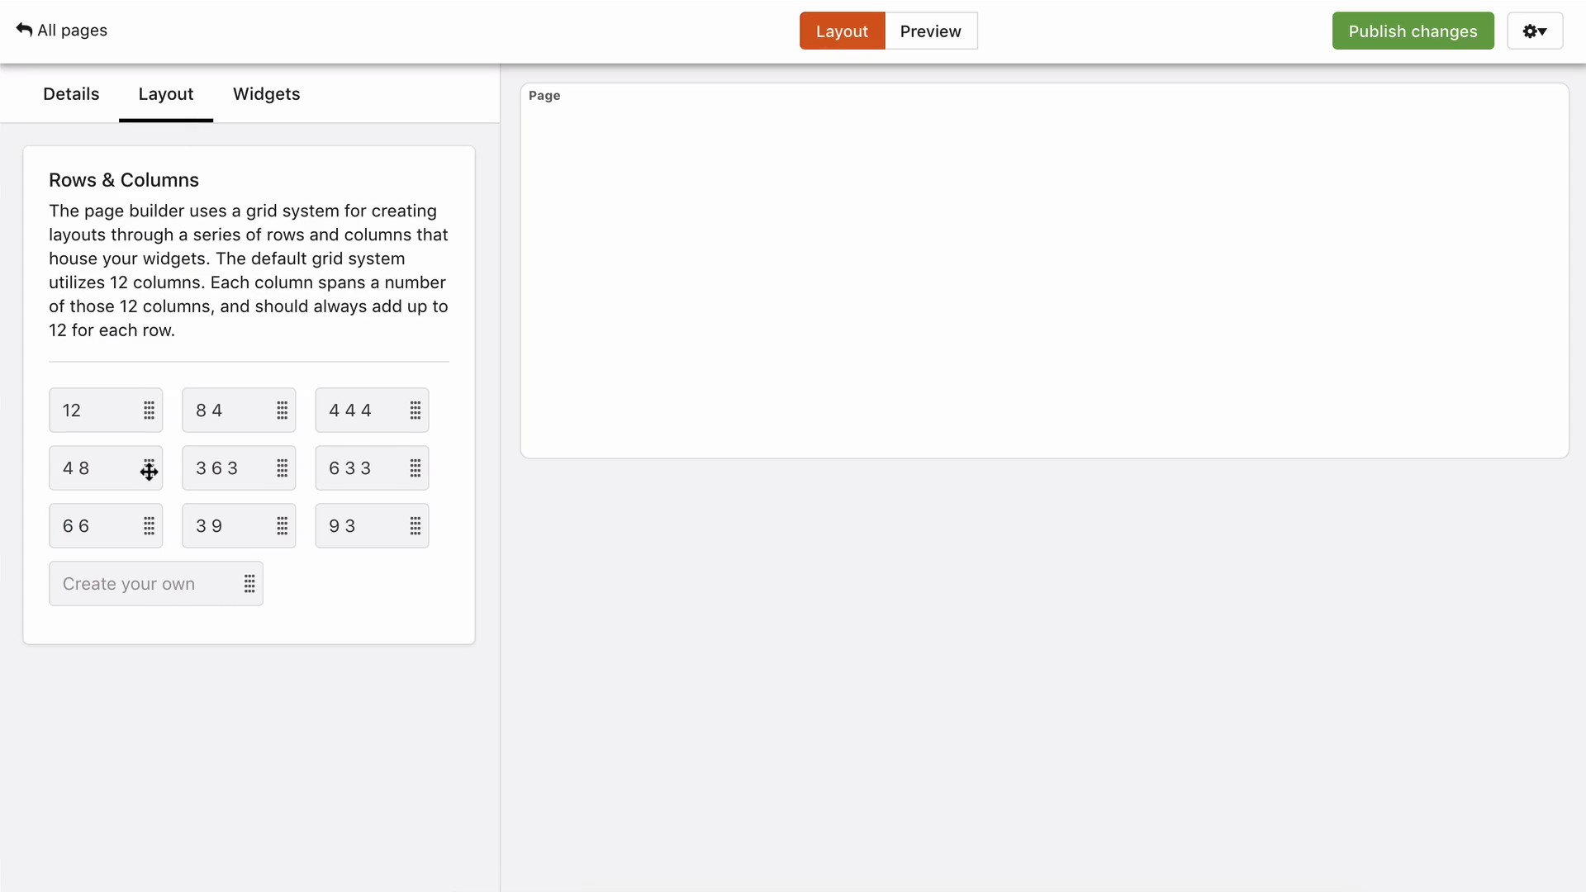
- Add a 4-8 two-column row and place a Button widget in its left column
{"action": "left_click_drag", "start_coordinate": [148, 468], "coordinate": [687, 273]}
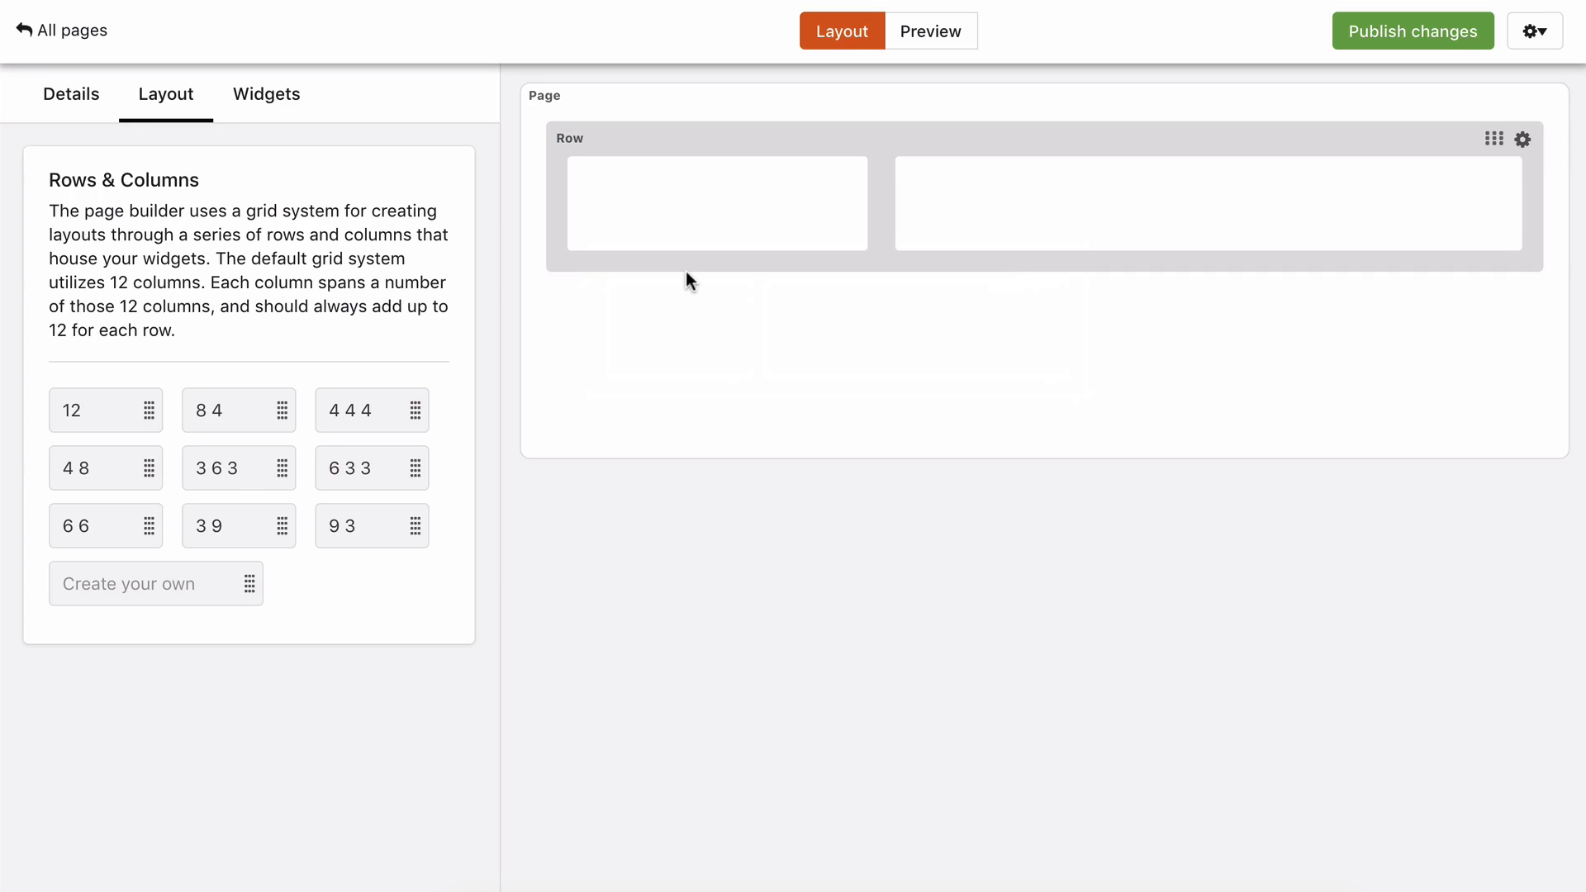
{"action": "left_click", "coordinate": [271, 109]}
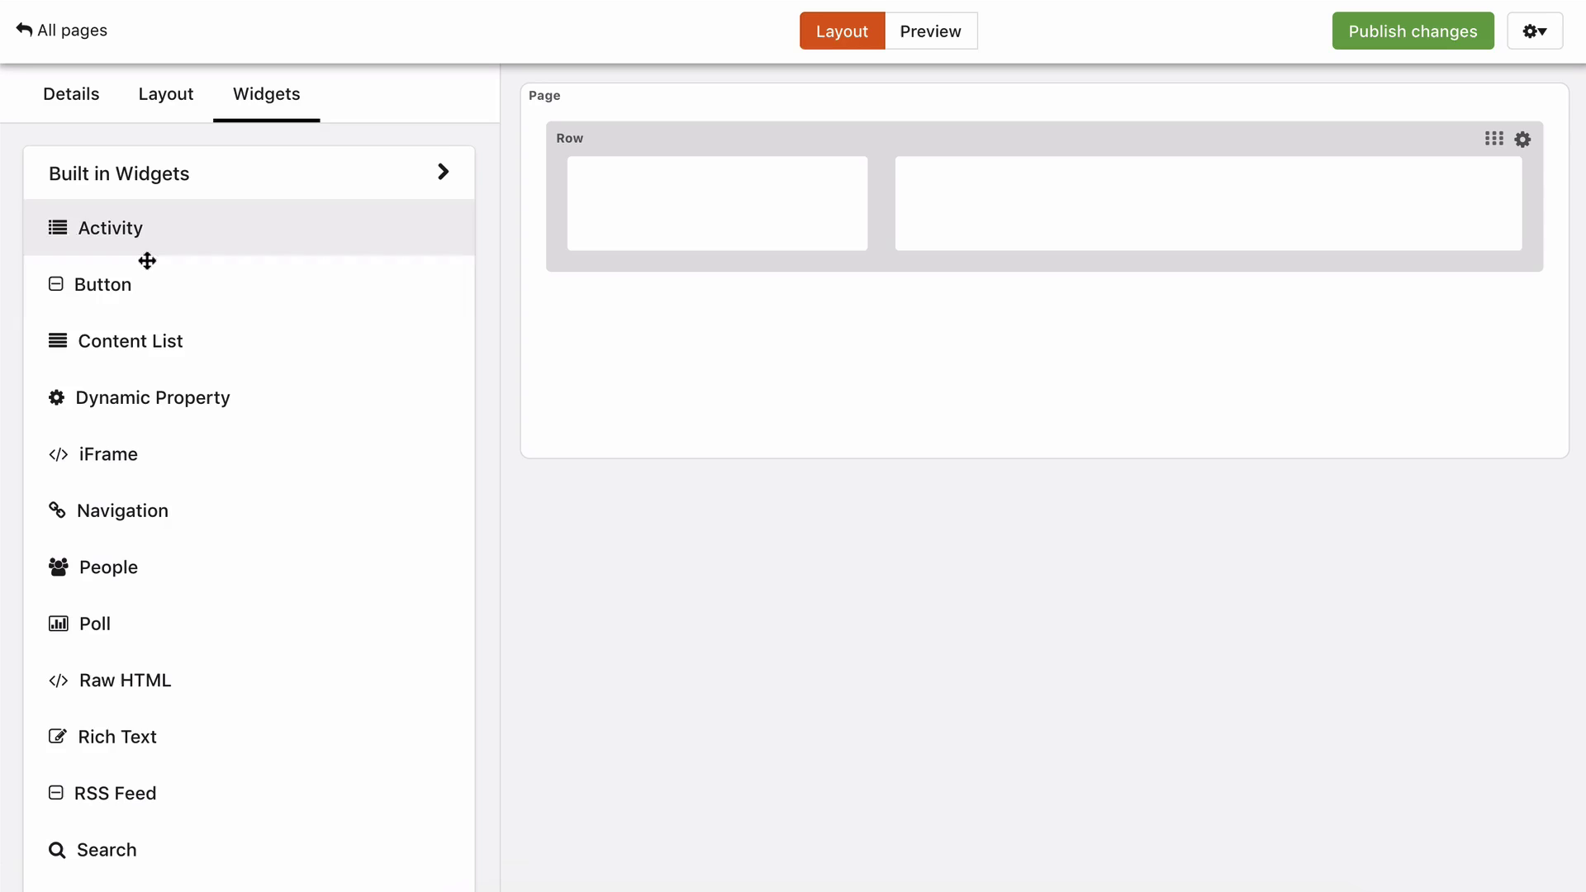
{"action": "left_click_drag", "start_coordinate": [125, 282], "coordinate": [639, 198]}
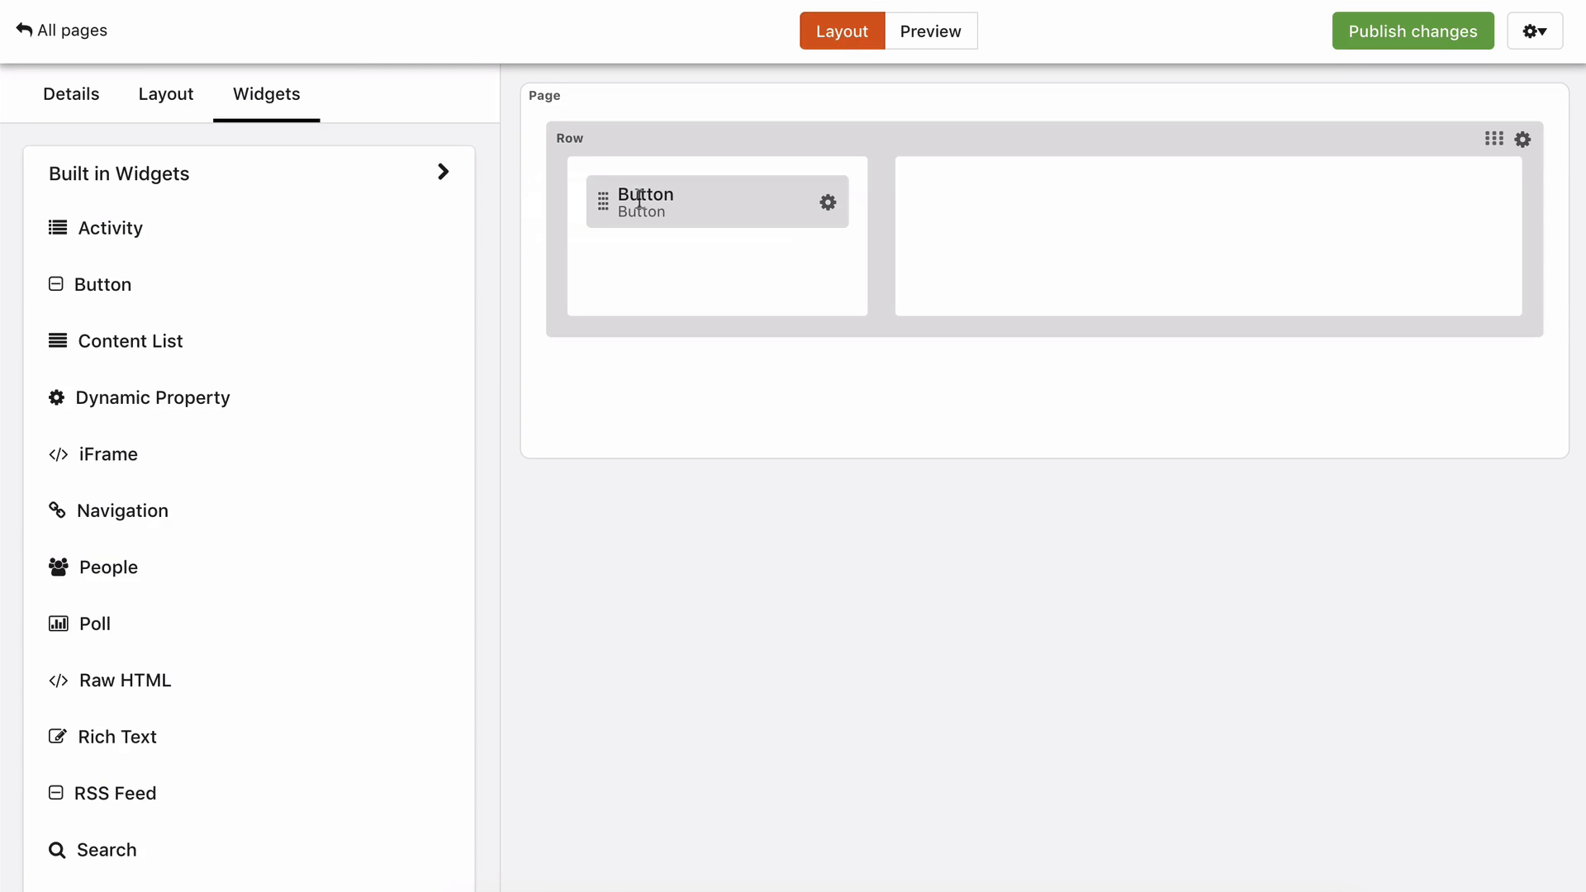
{"action": "left_click", "coordinate": [824, 206]}
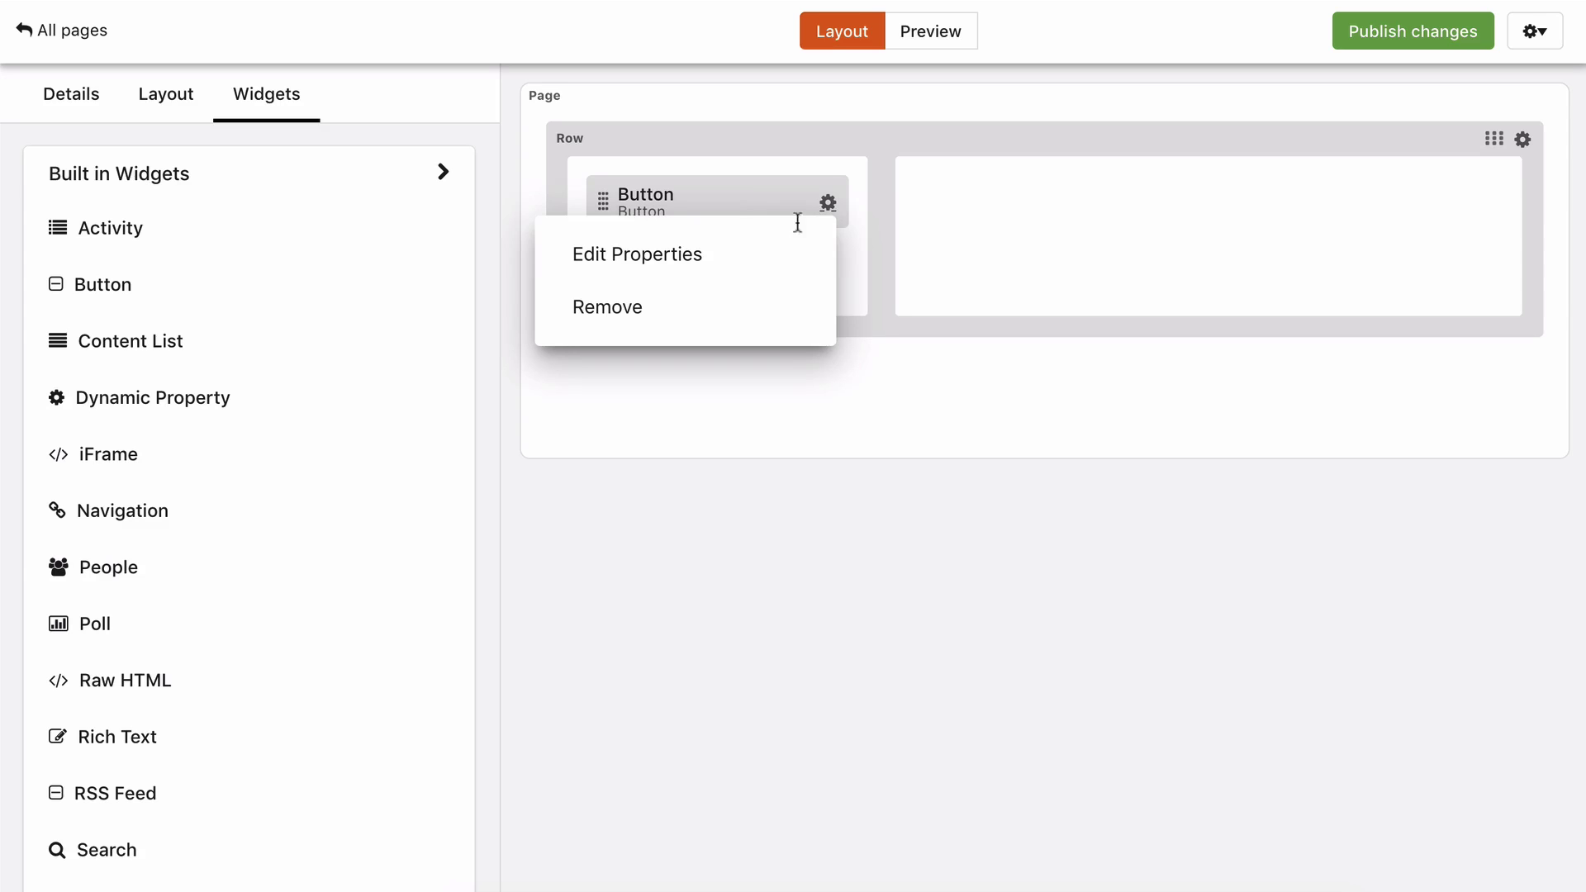
- Change the Button widget's text to 'Phase 1'
{"action": "left_click", "coordinate": [764, 266]}
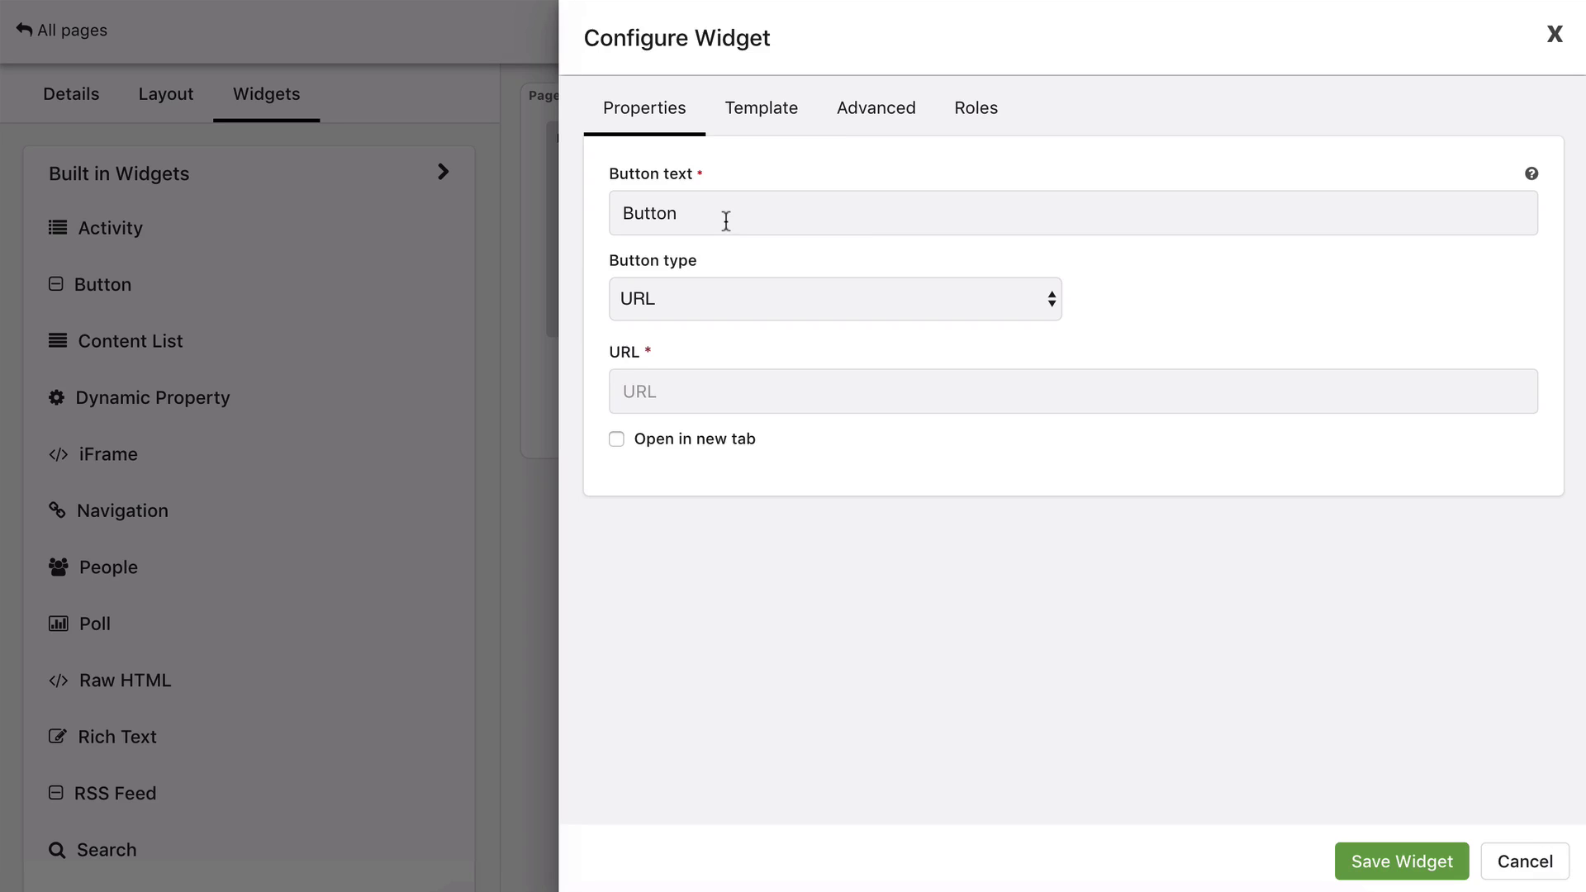
{"action": "left_click", "coordinate": [726, 220]}
{"action": "key", "text": "ctrl+a"}
{"action": "type", "text": "Phase 1"}
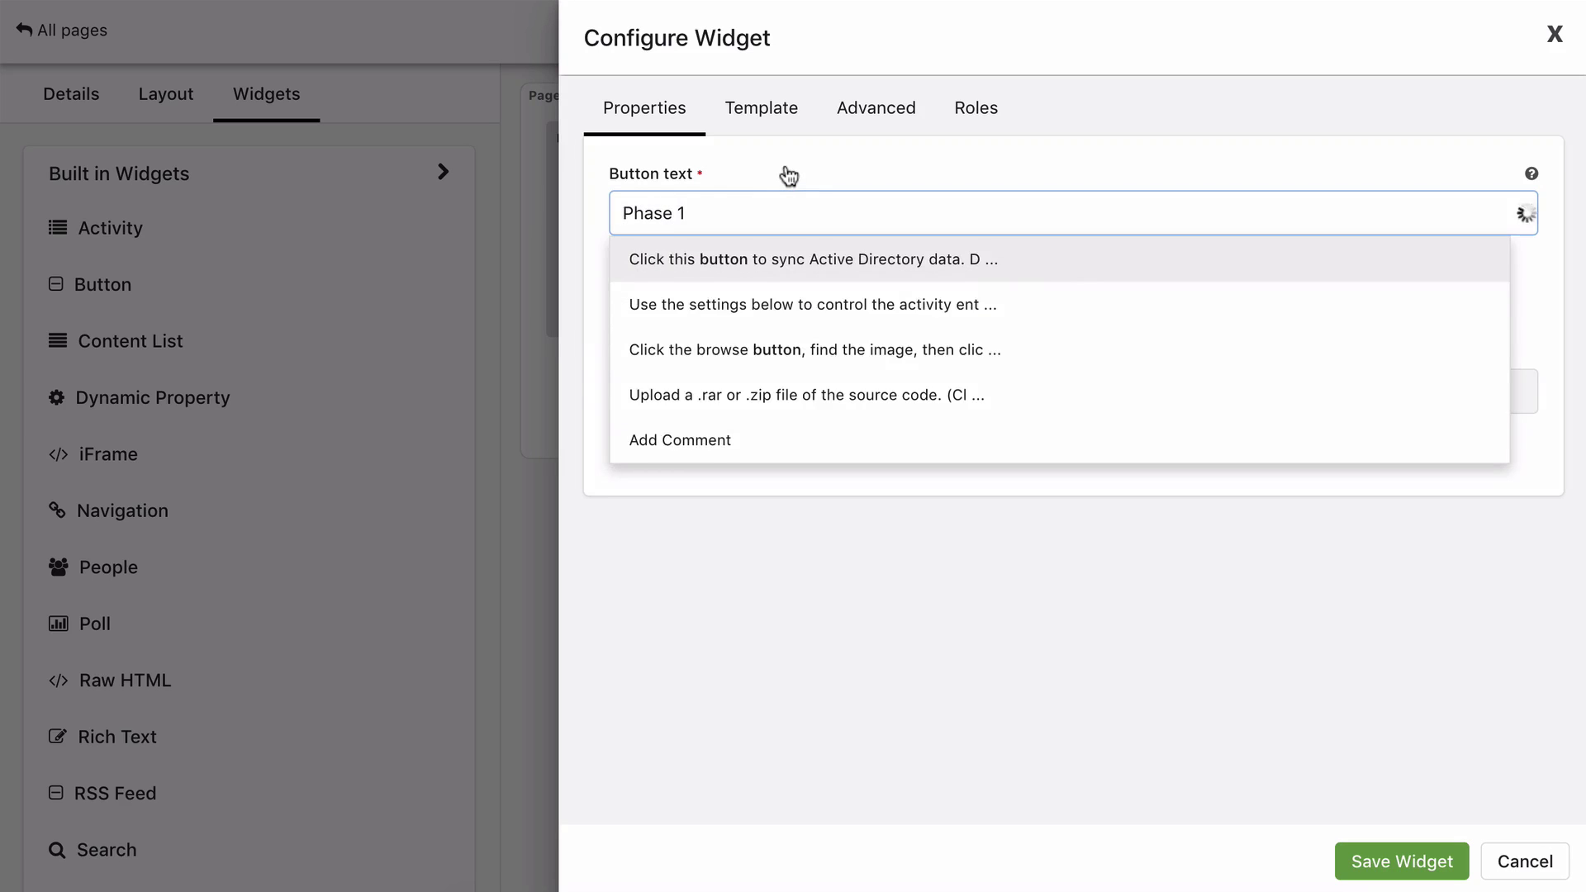
{"action": "left_click", "coordinate": [786, 176]}
- Make it a Content button linked to the Page Builder page Project Phase 1
{"action": "left_click", "coordinate": [775, 302]}
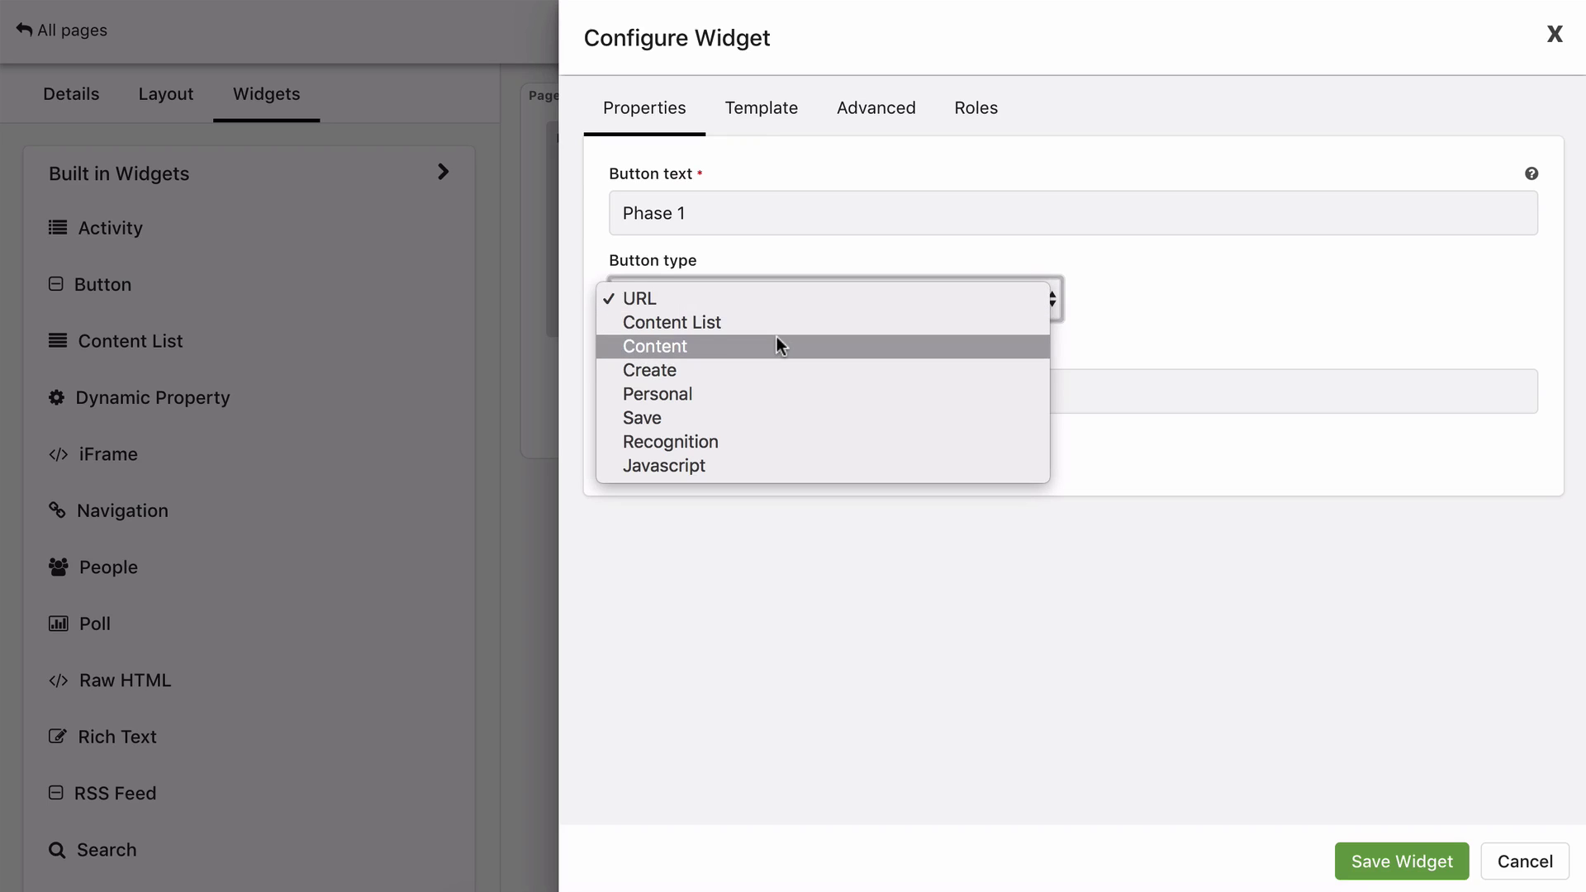
{"action": "left_click", "coordinate": [777, 341]}
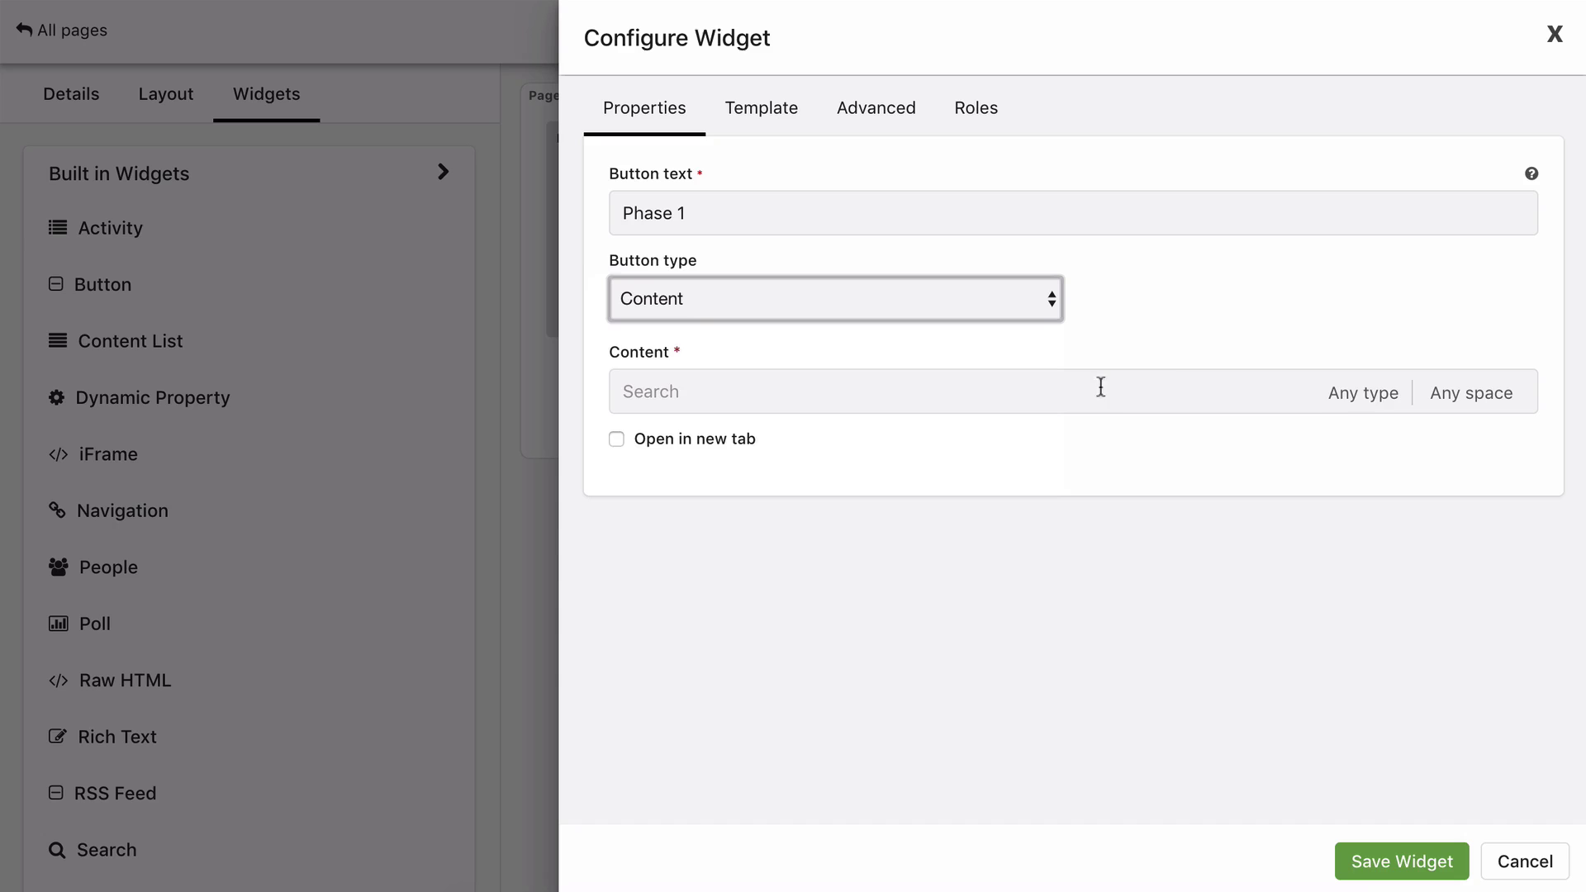
{"action": "left_click", "coordinate": [1358, 403]}
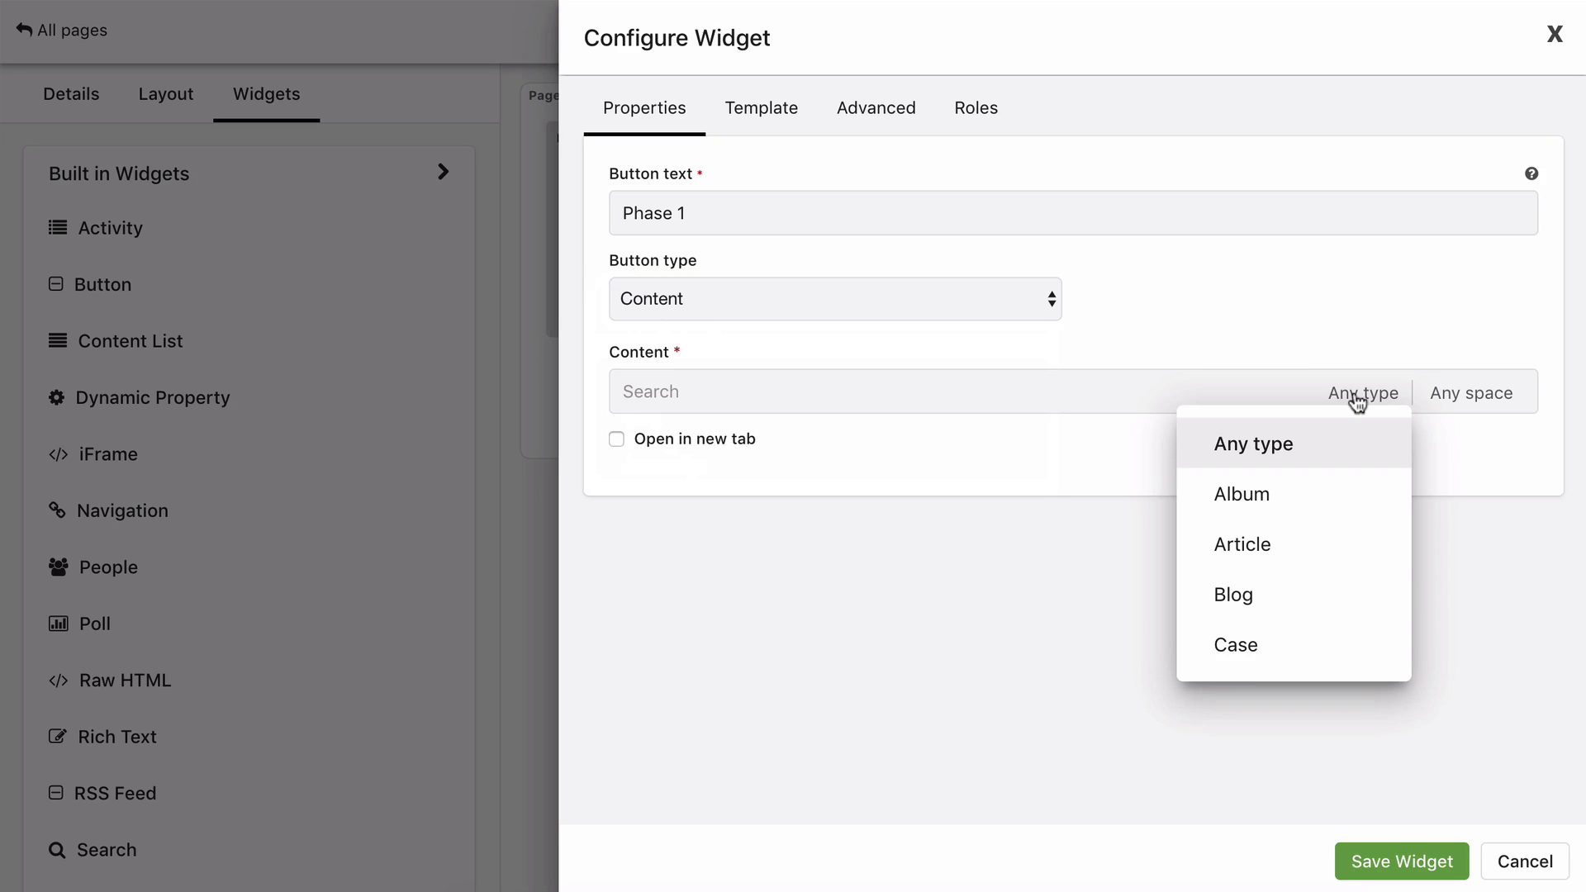
{"action": "scroll", "coordinate": [1306, 588], "scroll_direction": "down", "scroll_amount": 5}
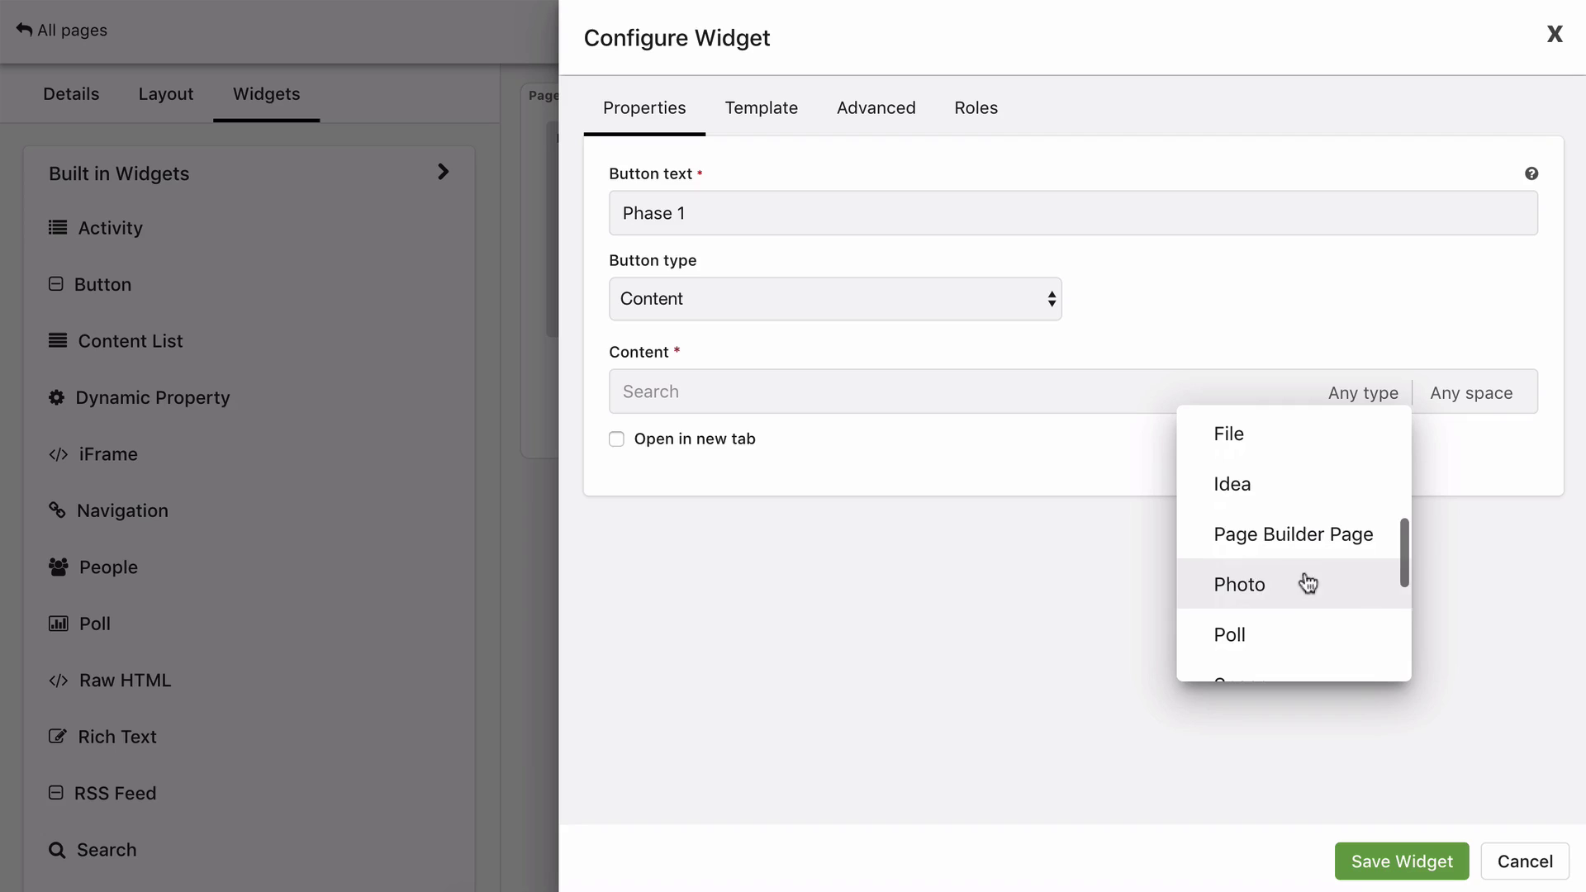
{"action": "left_click", "coordinate": [1289, 537]}
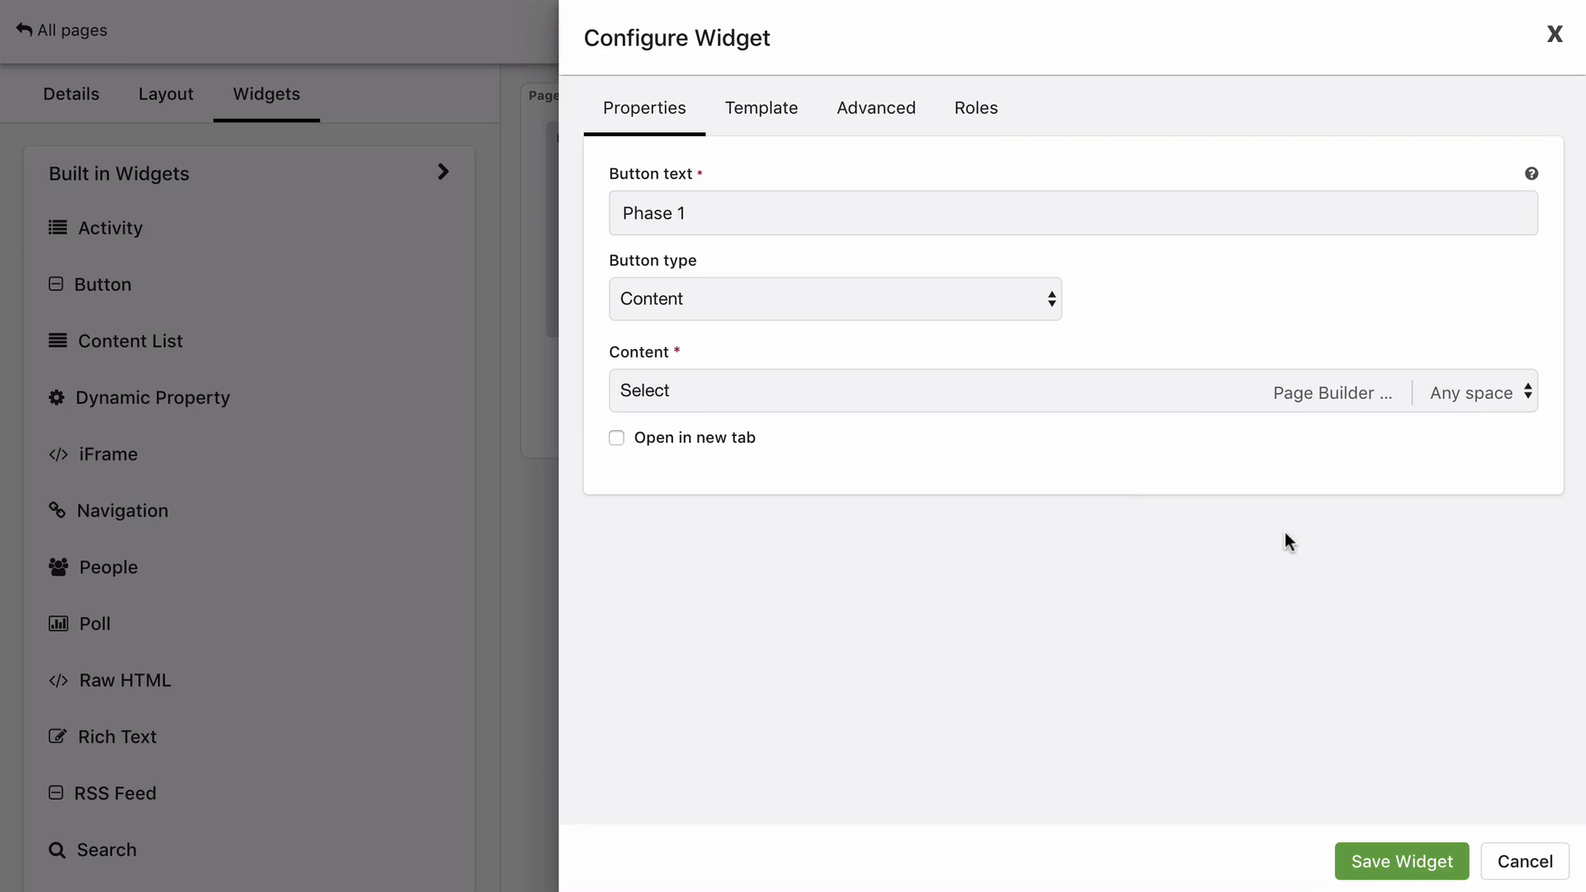
{"action": "left_click", "coordinate": [1169, 400]}
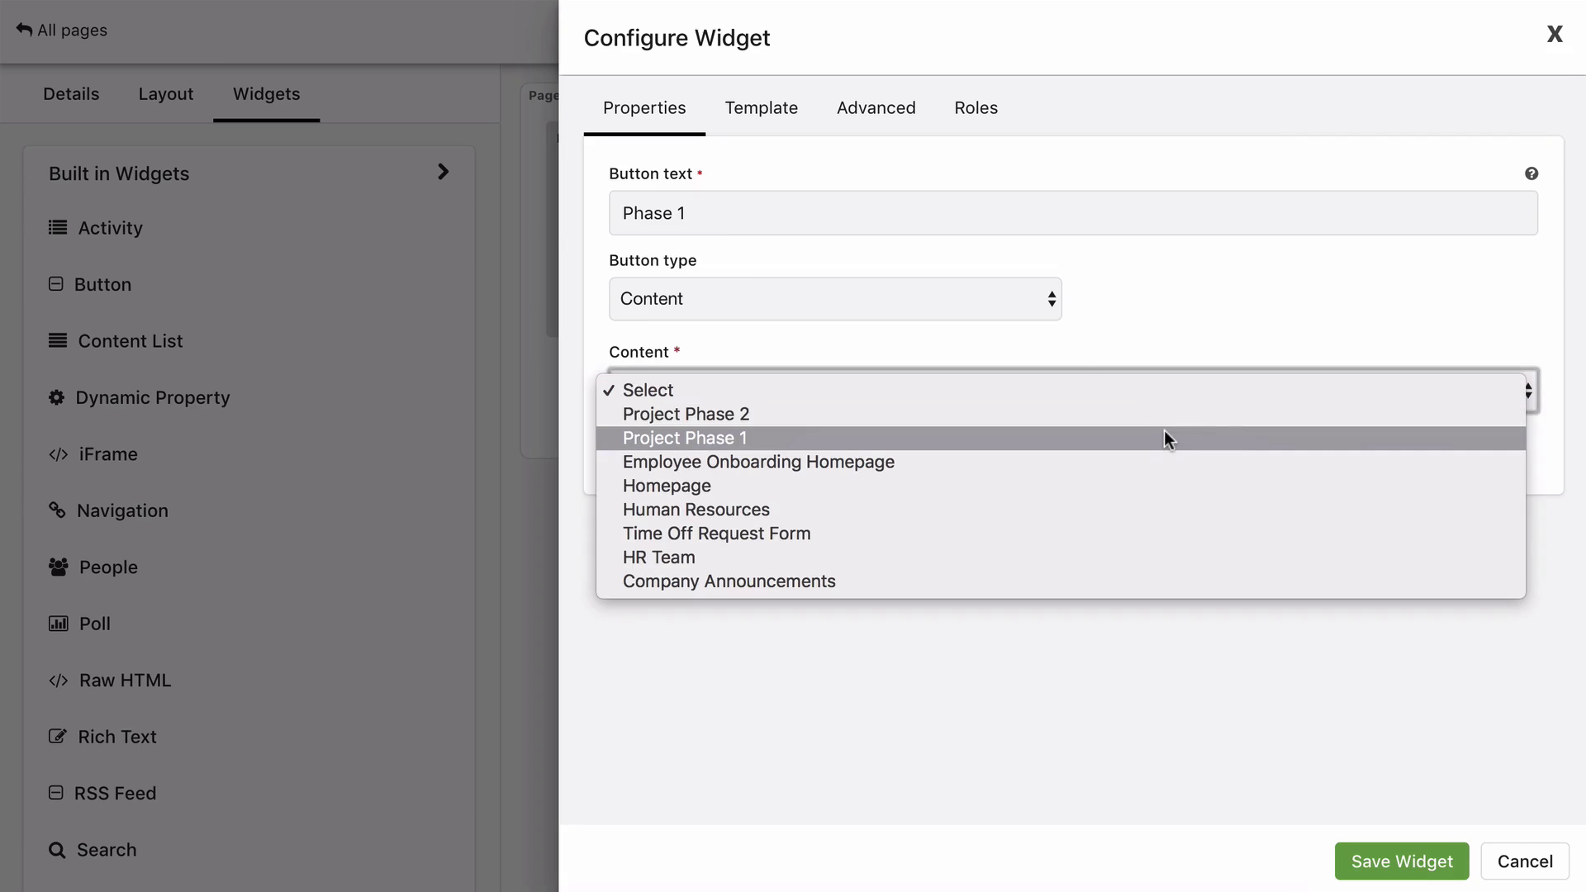
{"action": "left_click", "coordinate": [1167, 440]}
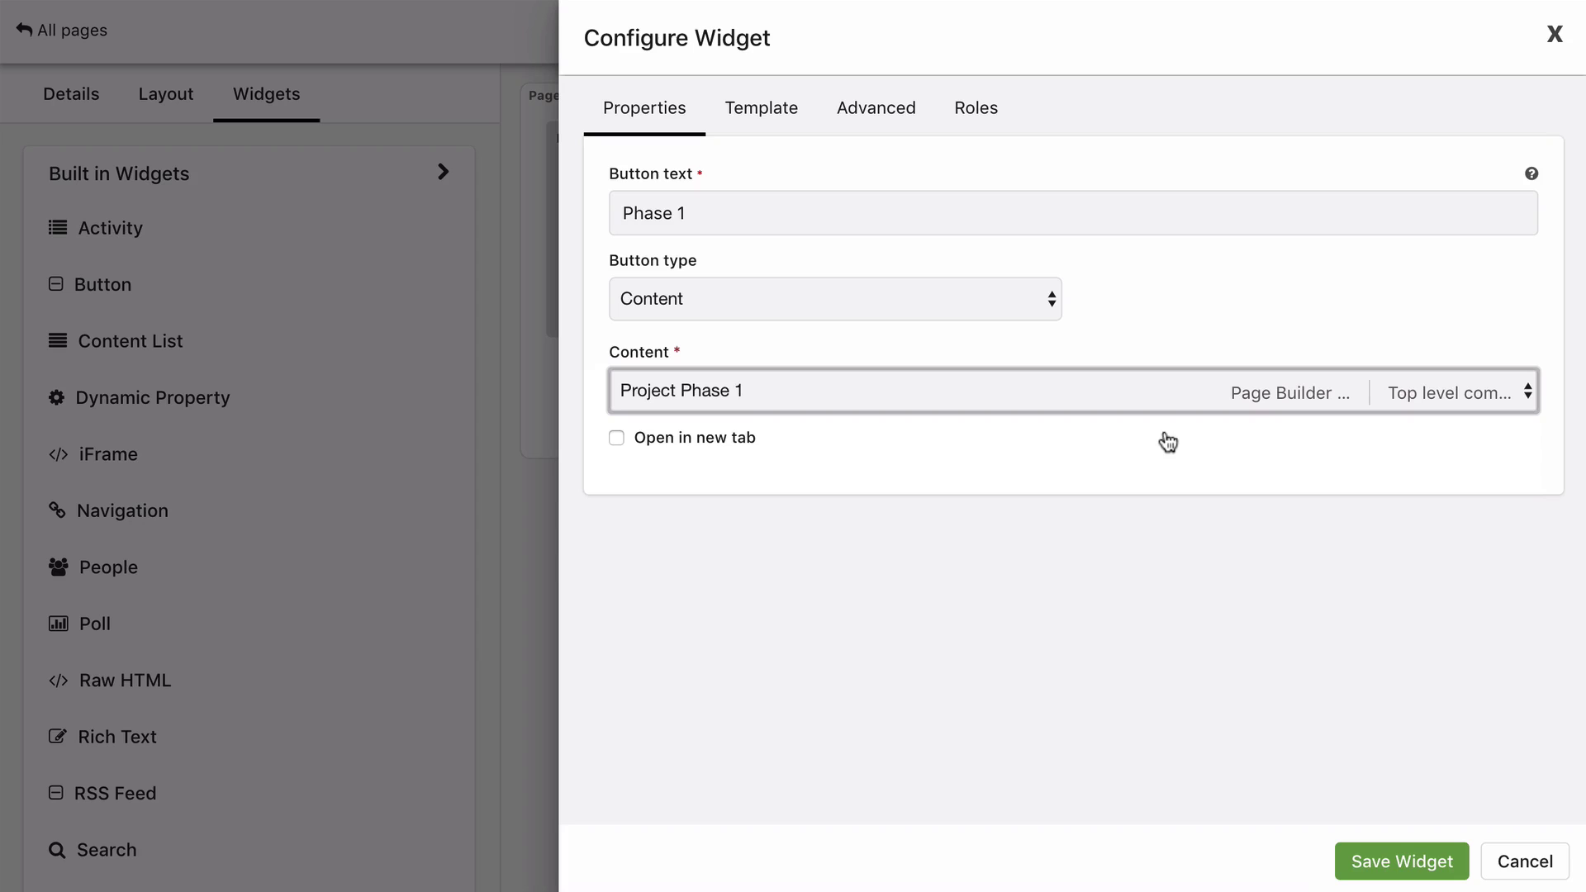
- Give the Phase 1 button class span6, load it into display-window on this page, and save
{"action": "left_click", "coordinate": [895, 139]}
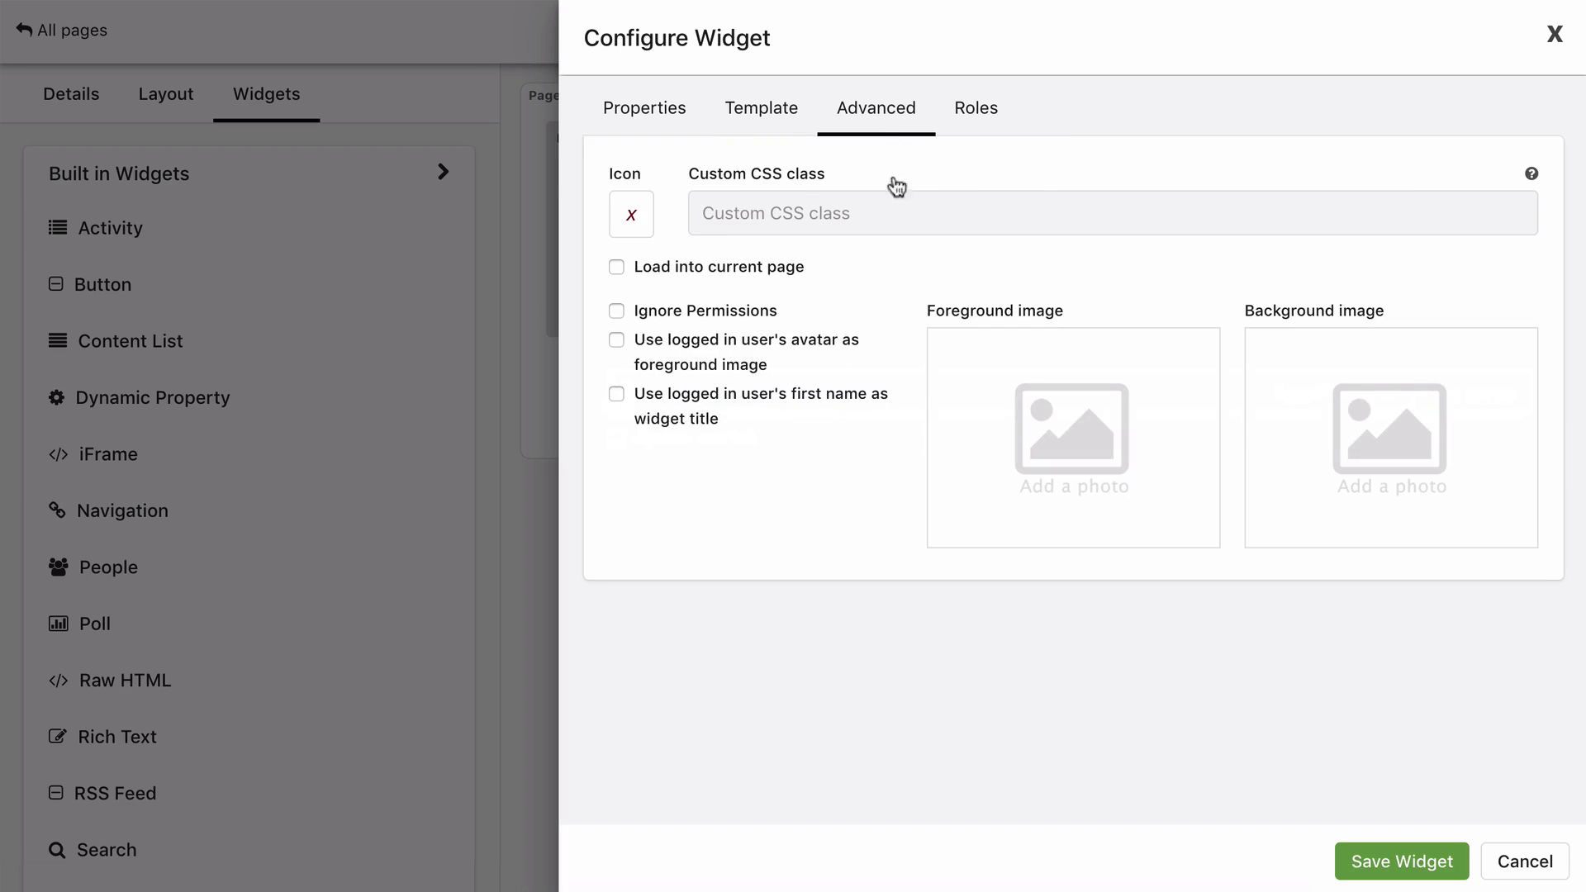
{"action": "left_click", "coordinate": [894, 207]}
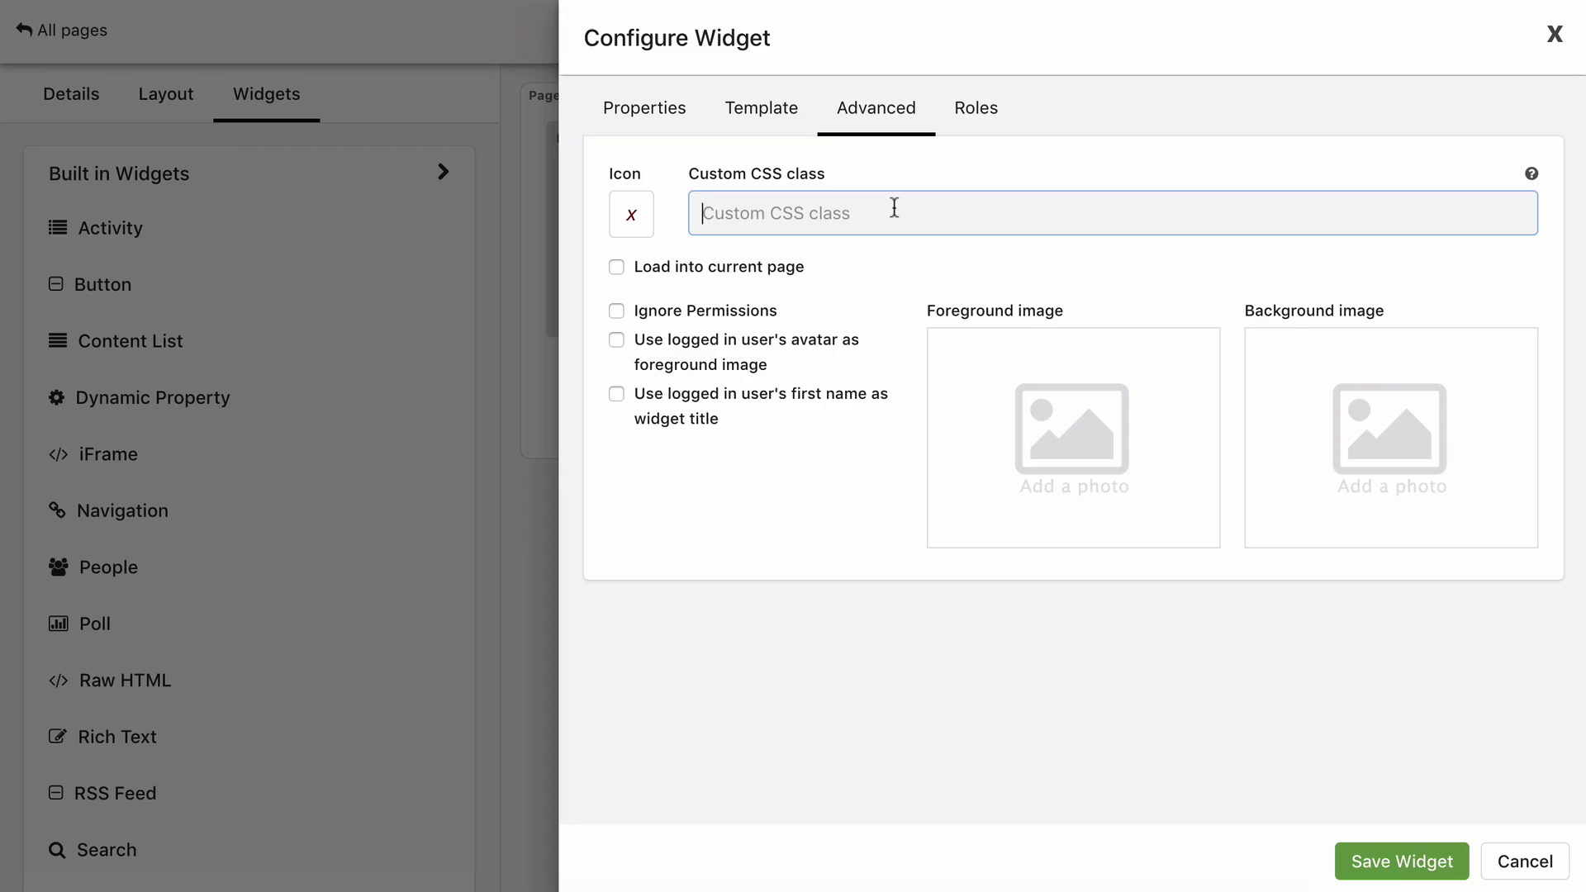
{"action": "type", "text": "span6"}
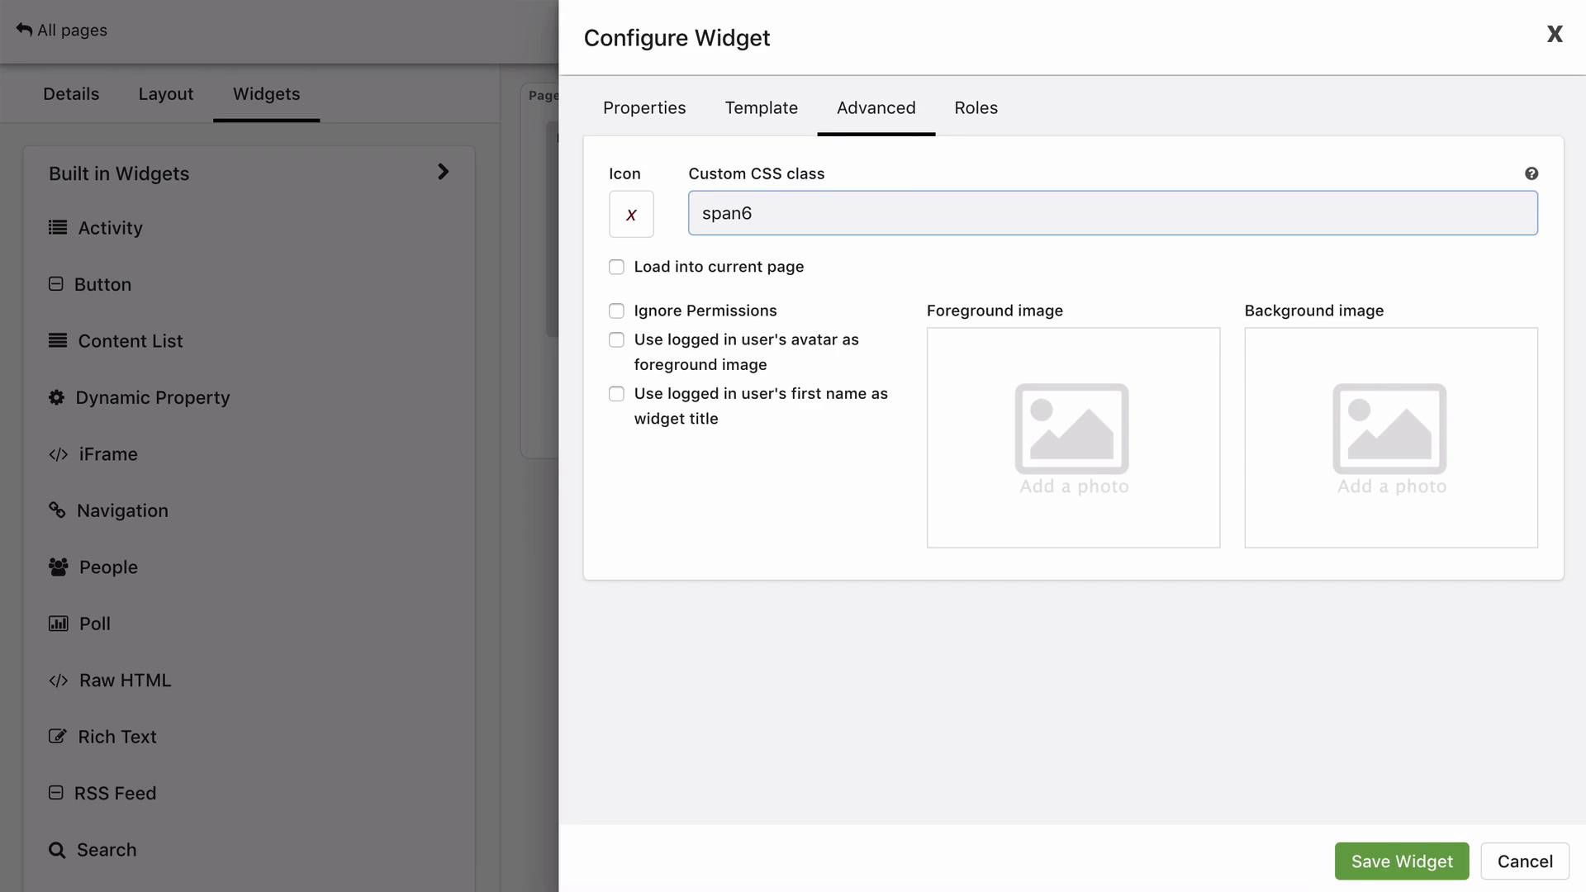
{"action": "left_click", "coordinate": [748, 280]}
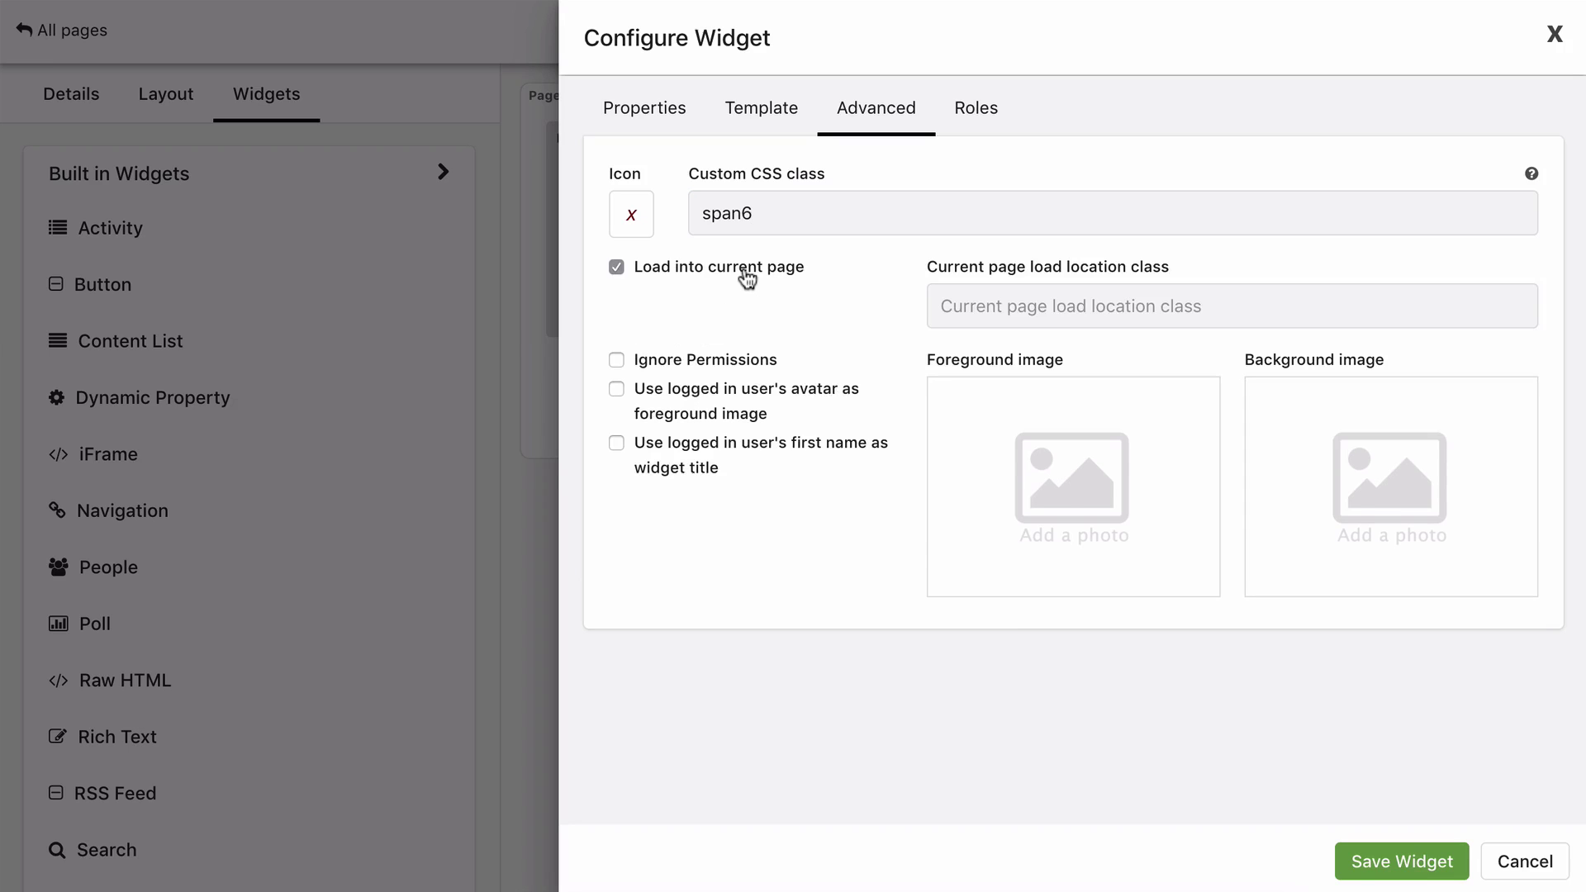
{"action": "left_click", "coordinate": [1000, 307]}
{"action": "type", "text": "d"}
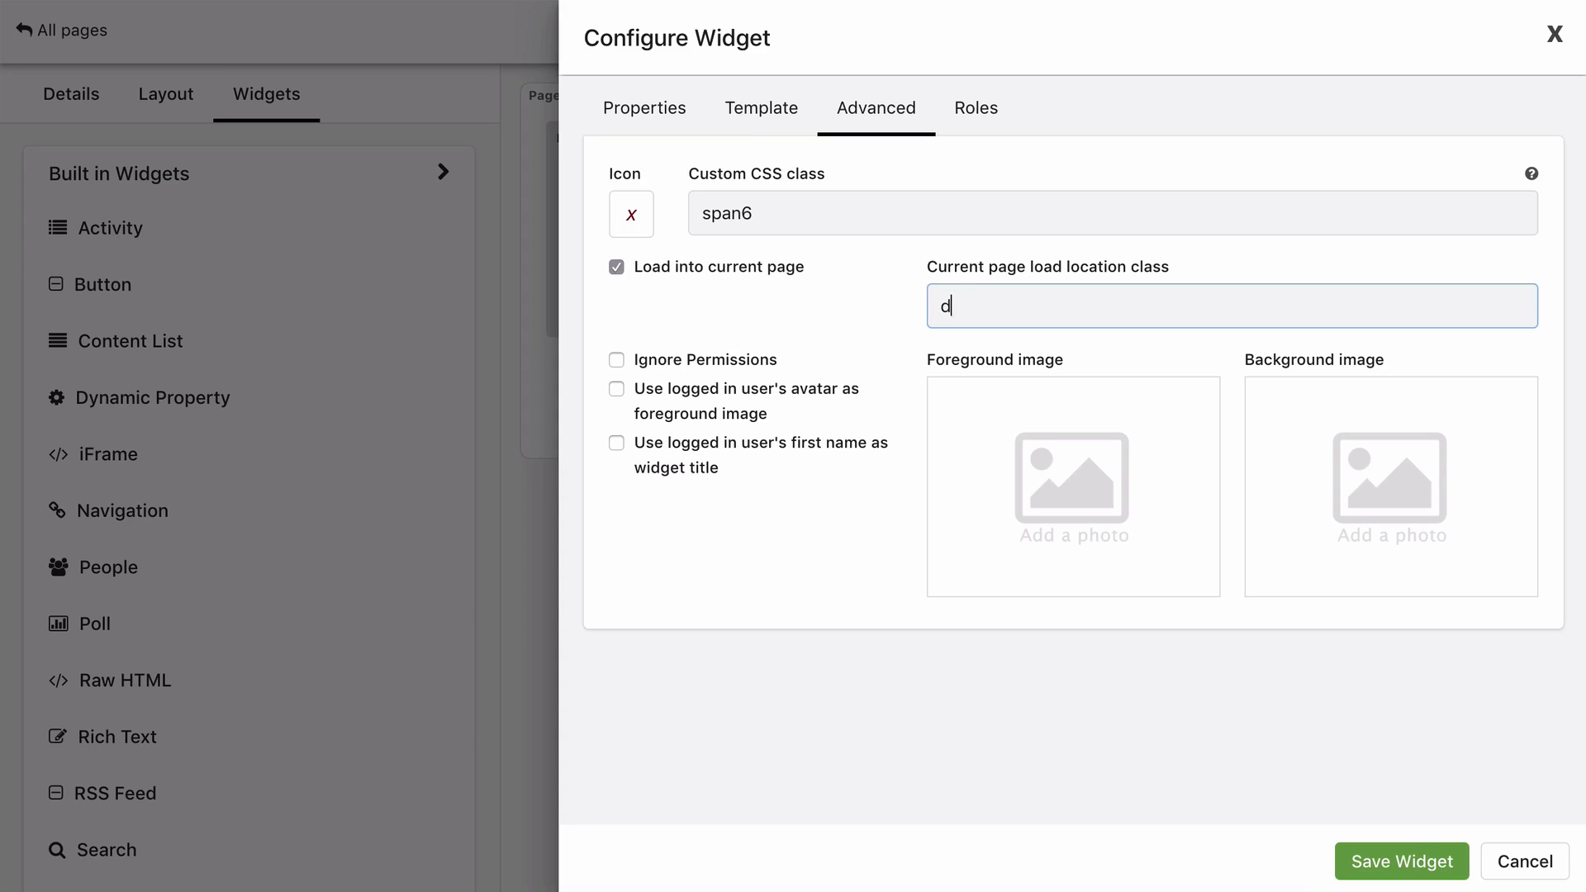
{"action": "type", "text": "isplay-window"}
{"action": "left_click", "coordinate": [1407, 854]}
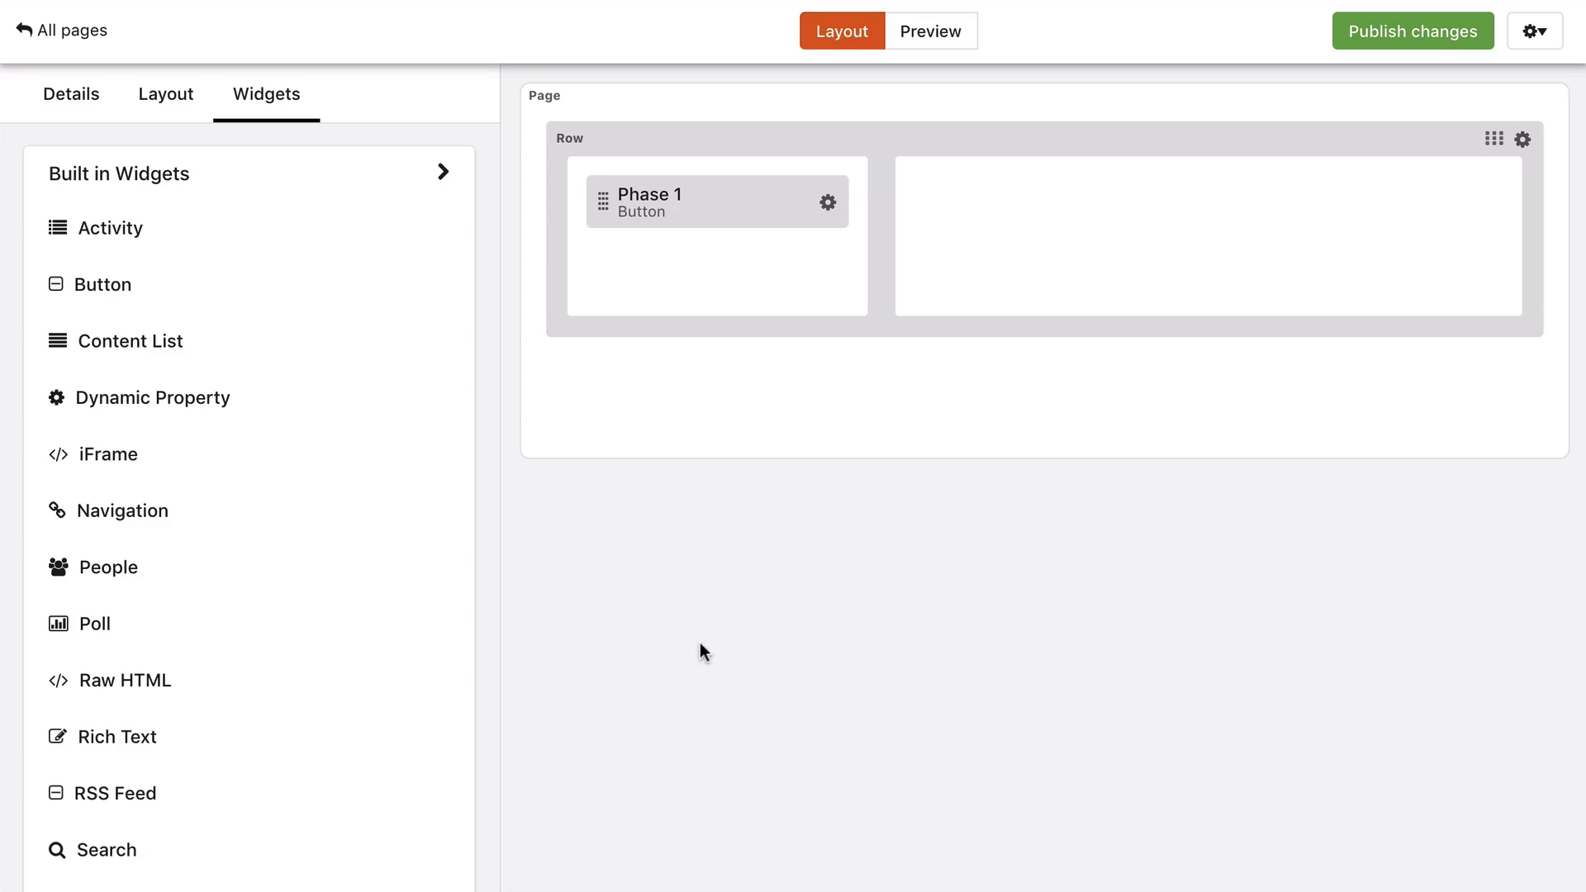
- Add a second Button widget below Phase 1 and label it 'Phase 2'
{"action": "left_click_drag", "start_coordinate": [96, 291], "coordinate": [627, 289]}
{"action": "left_click", "coordinate": [827, 268]}
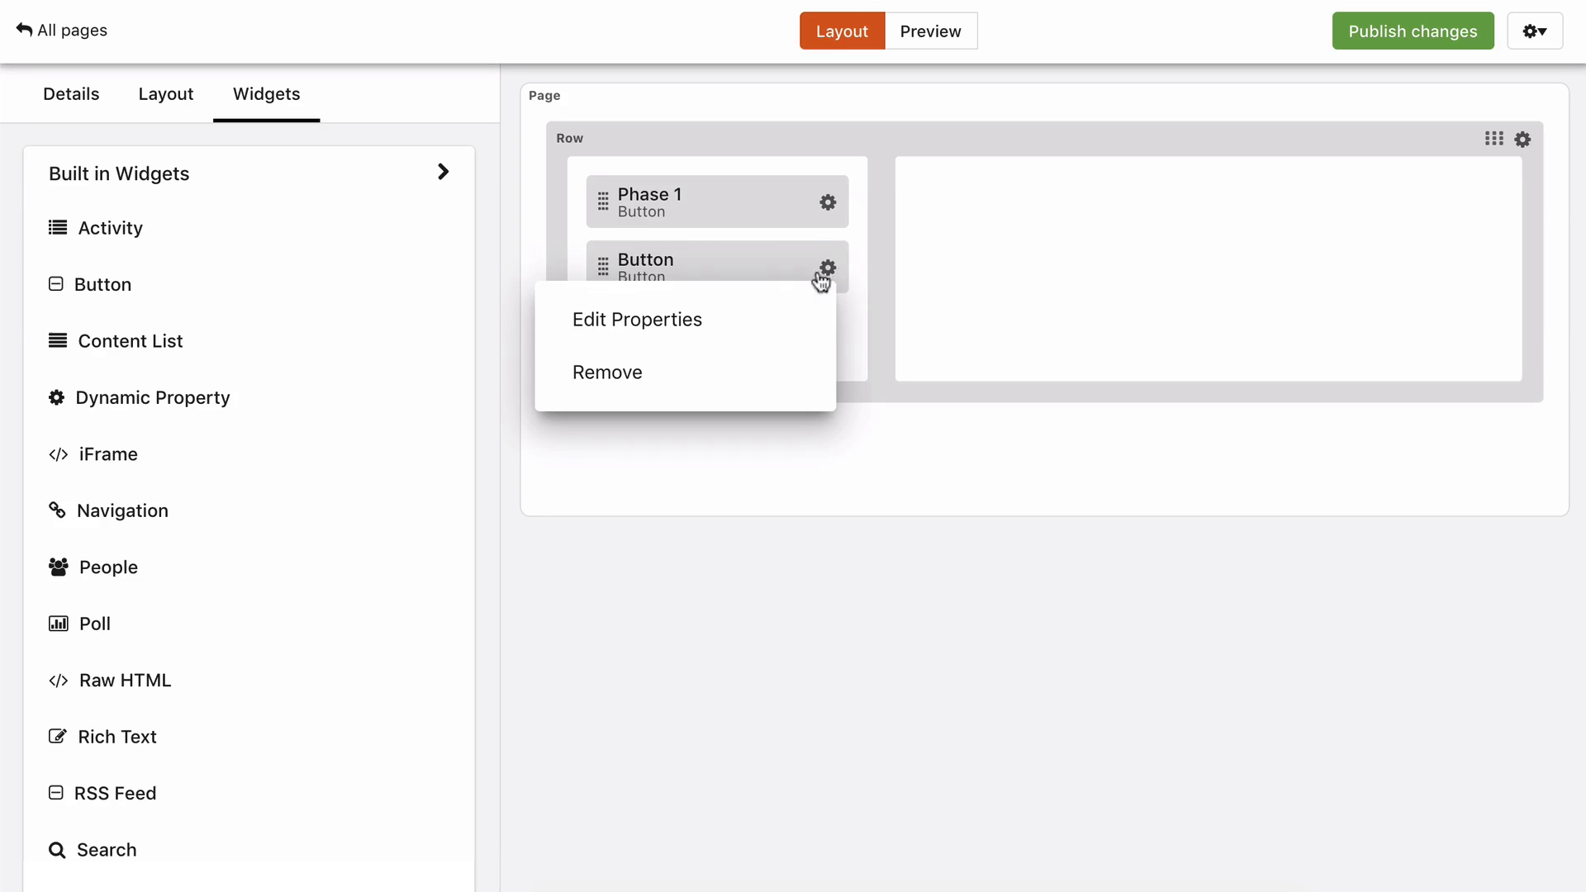
{"action": "left_click", "coordinate": [772, 320]}
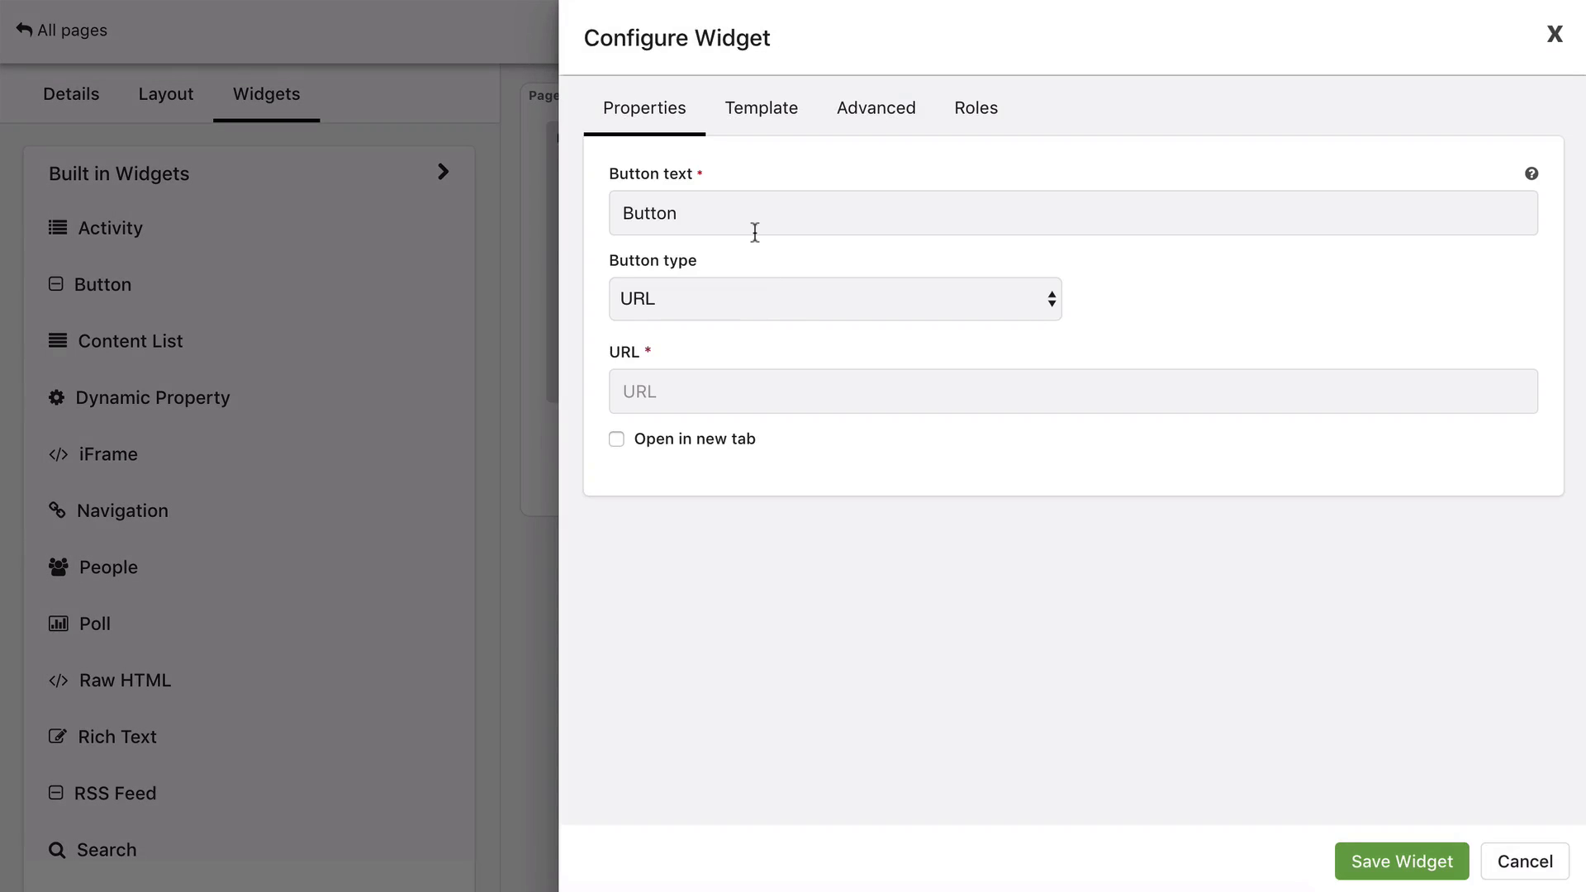
{"action": "triple_click", "coordinate": [755, 232]}
{"action": "type", "text": "Phase 2"}
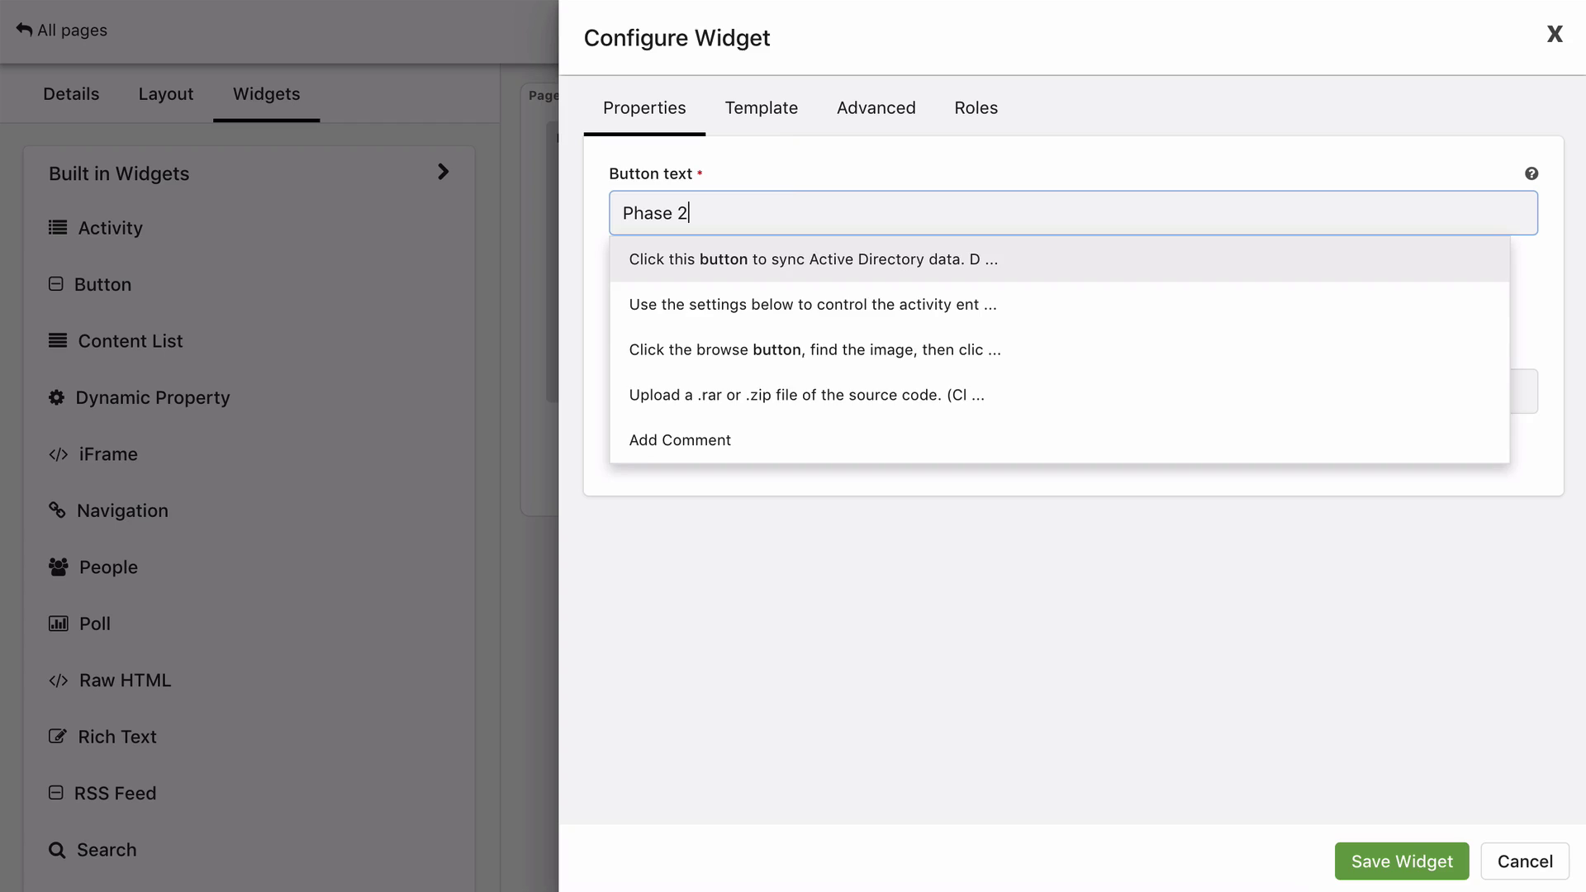
{"action": "left_click", "coordinate": [795, 147]}
- Make it a Content button linked to the Page Builder page Project Phase 2
{"action": "left_click", "coordinate": [770, 299]}
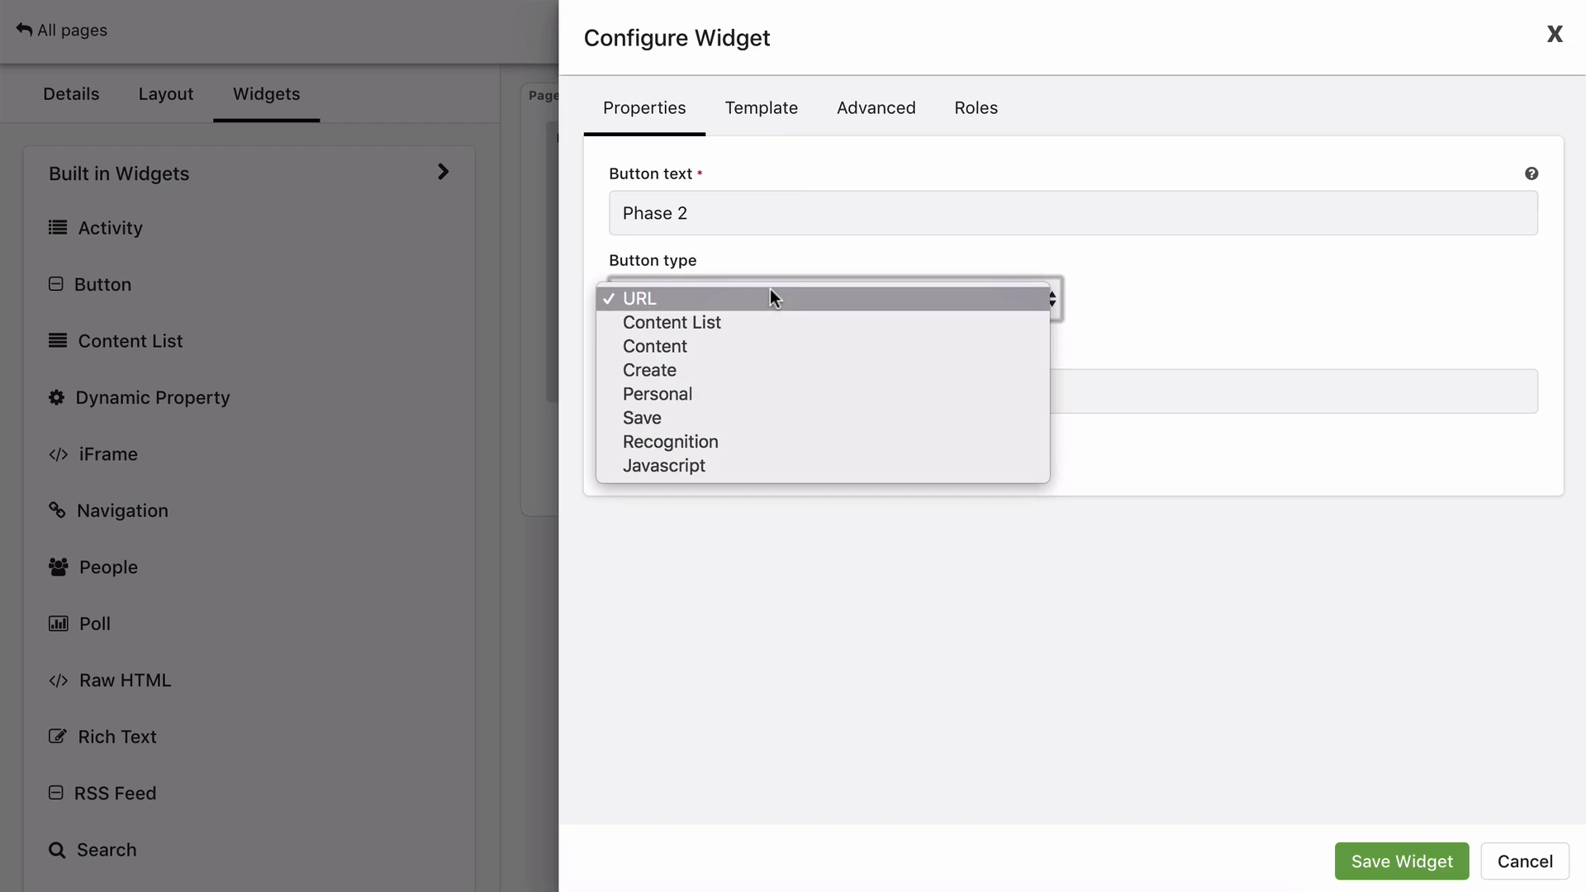
{"action": "left_click", "coordinate": [770, 342]}
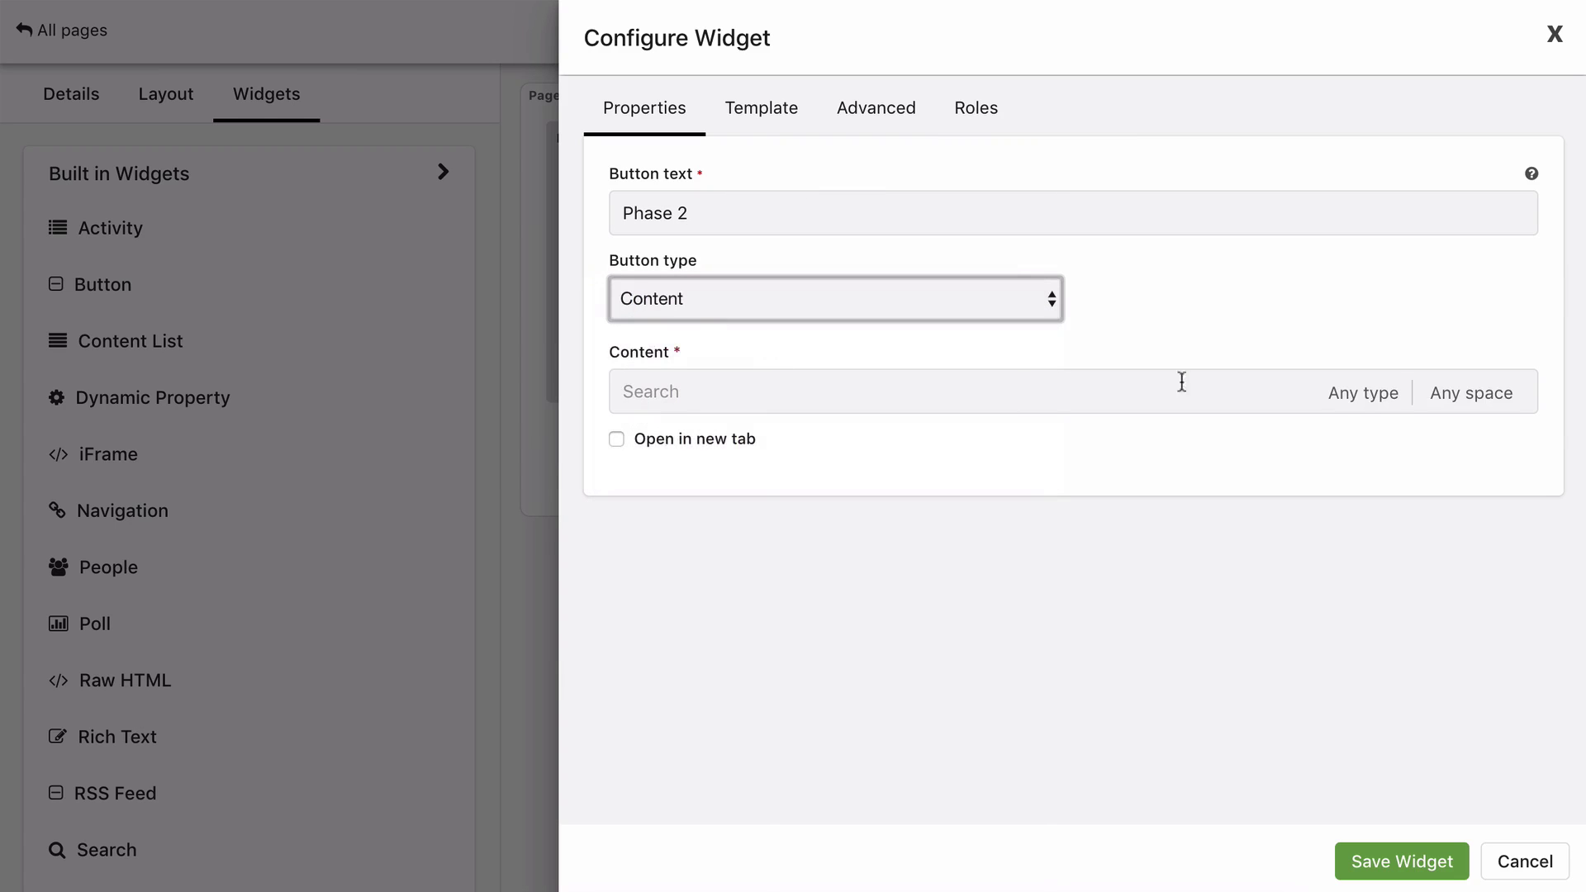
{"action": "left_click", "coordinate": [1345, 398]}
{"action": "scroll", "coordinate": [1291, 569], "scroll_direction": "down", "scroll_amount": 5}
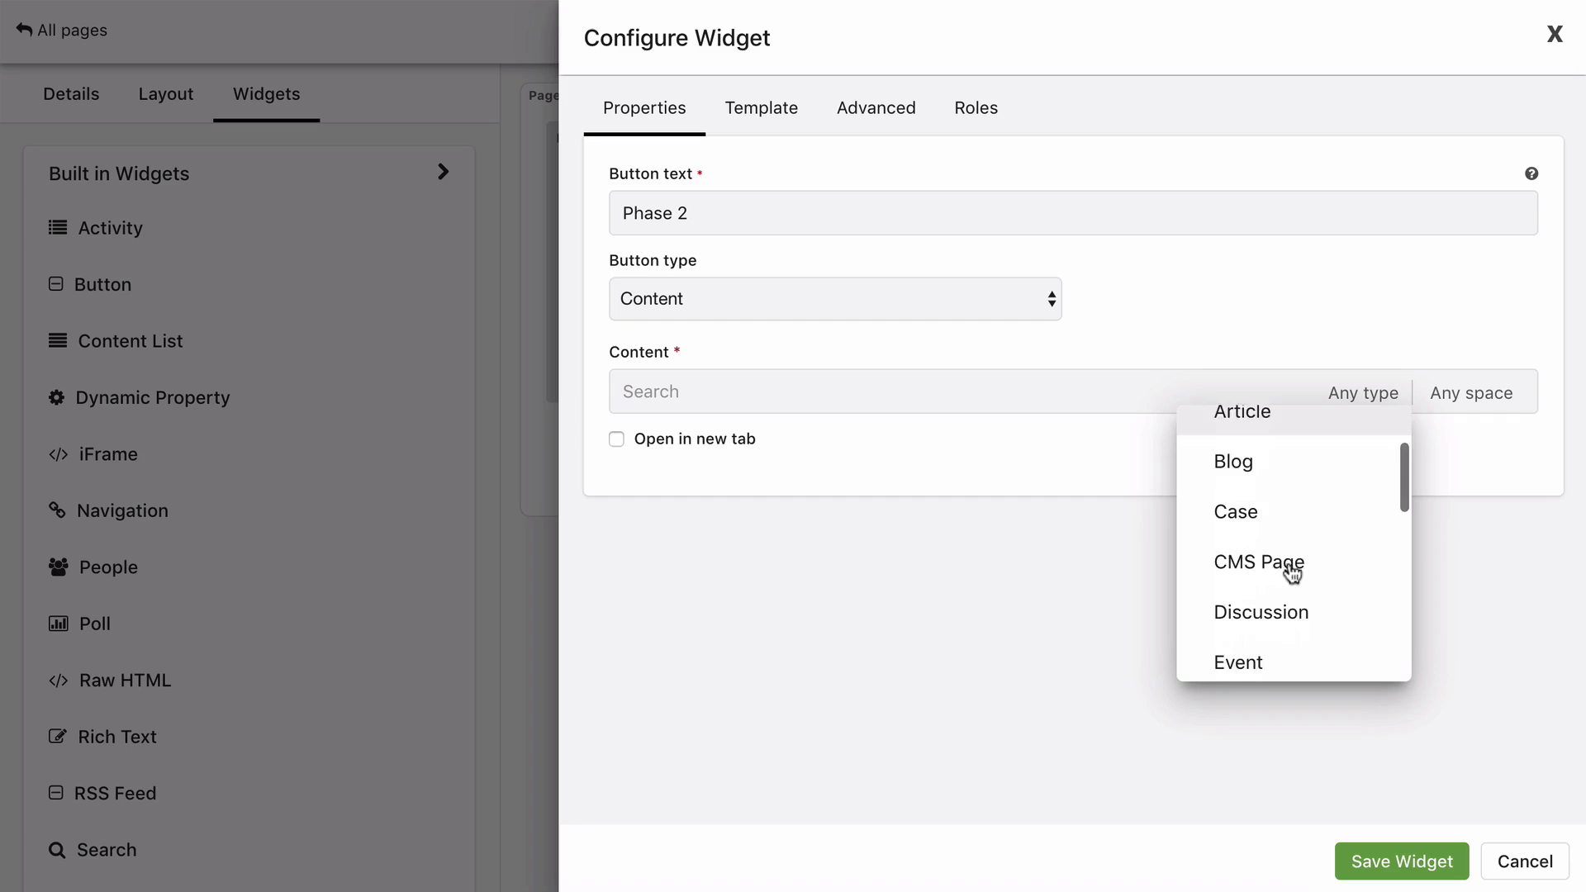
{"action": "scroll", "coordinate": [1293, 574], "scroll_direction": "down", "scroll_amount": 2}
{"action": "left_click", "coordinate": [1293, 561]}
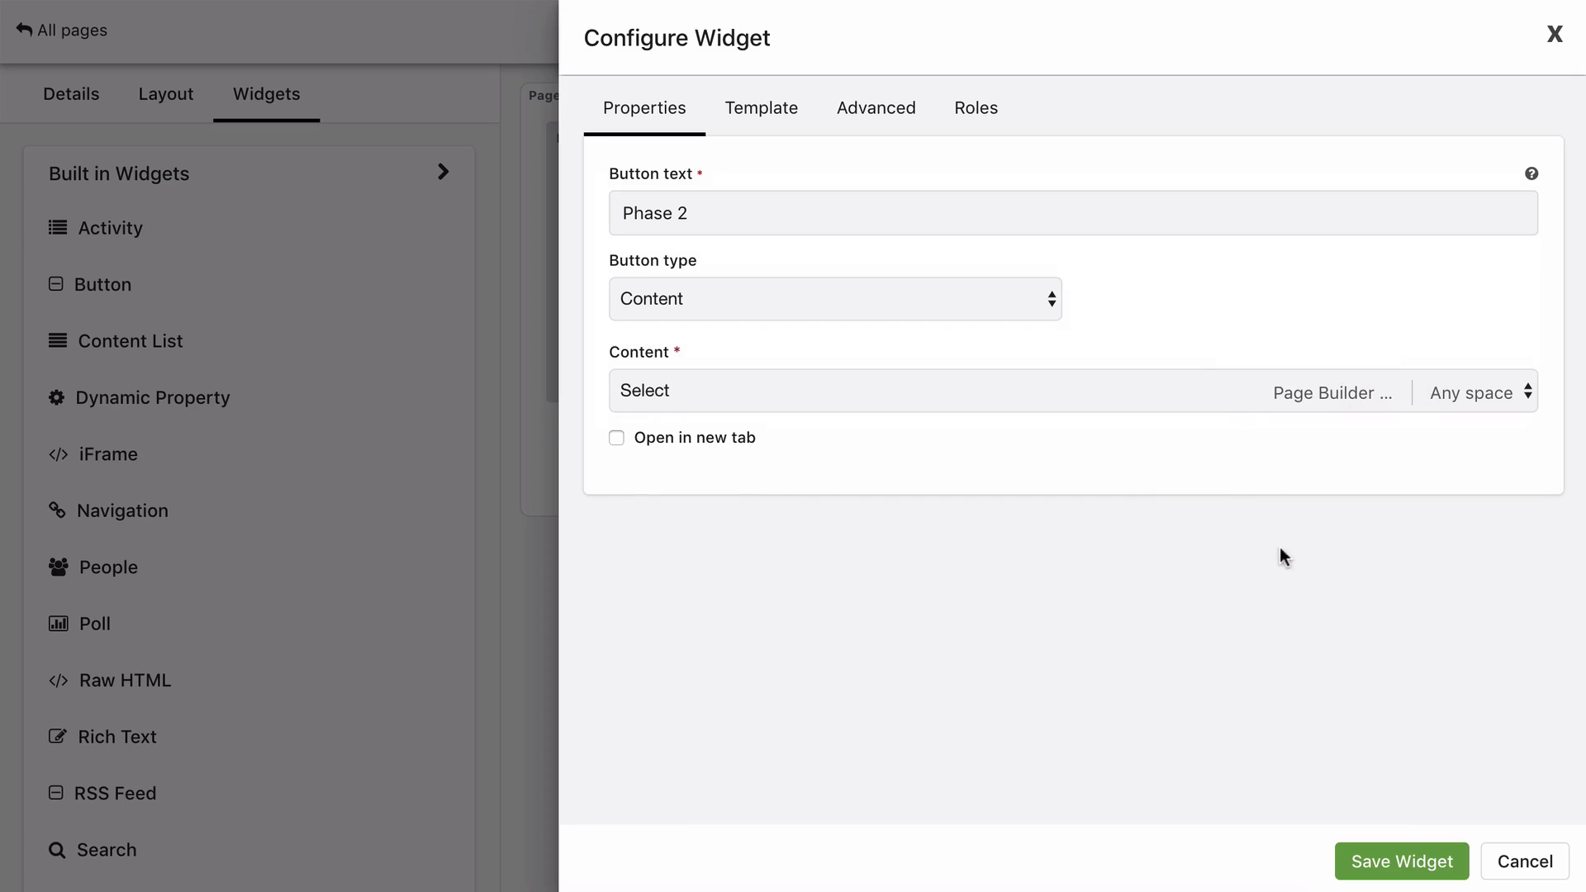
{"action": "left_click", "coordinate": [1159, 391]}
{"action": "left_click", "coordinate": [1156, 411]}
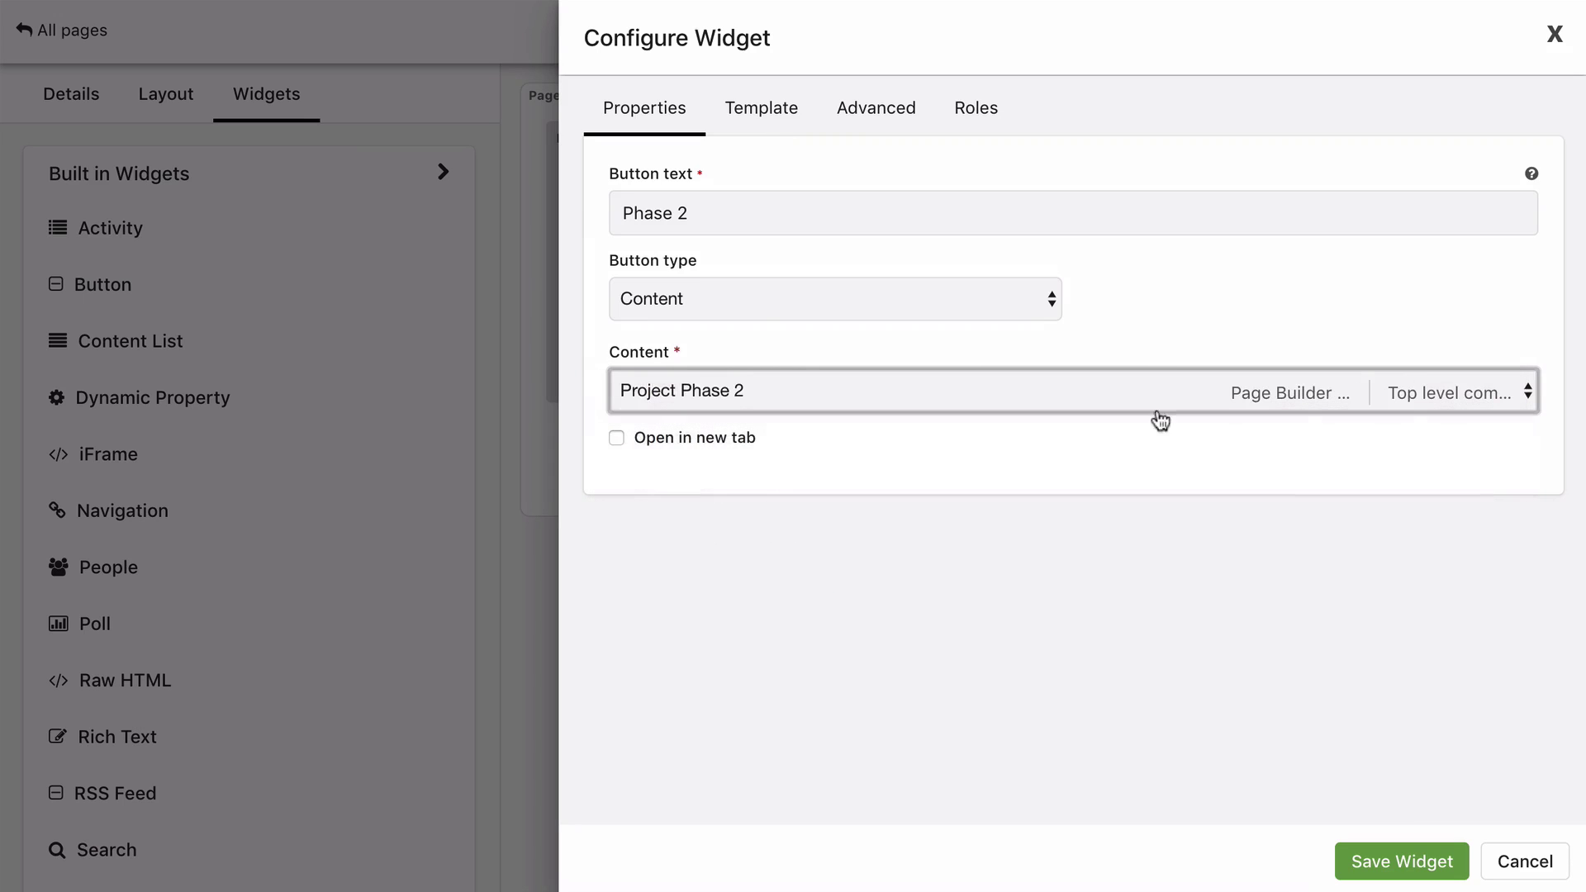
- Set its CSS class to span6 and load into the current page's display-window
{"action": "left_click", "coordinate": [904, 107]}
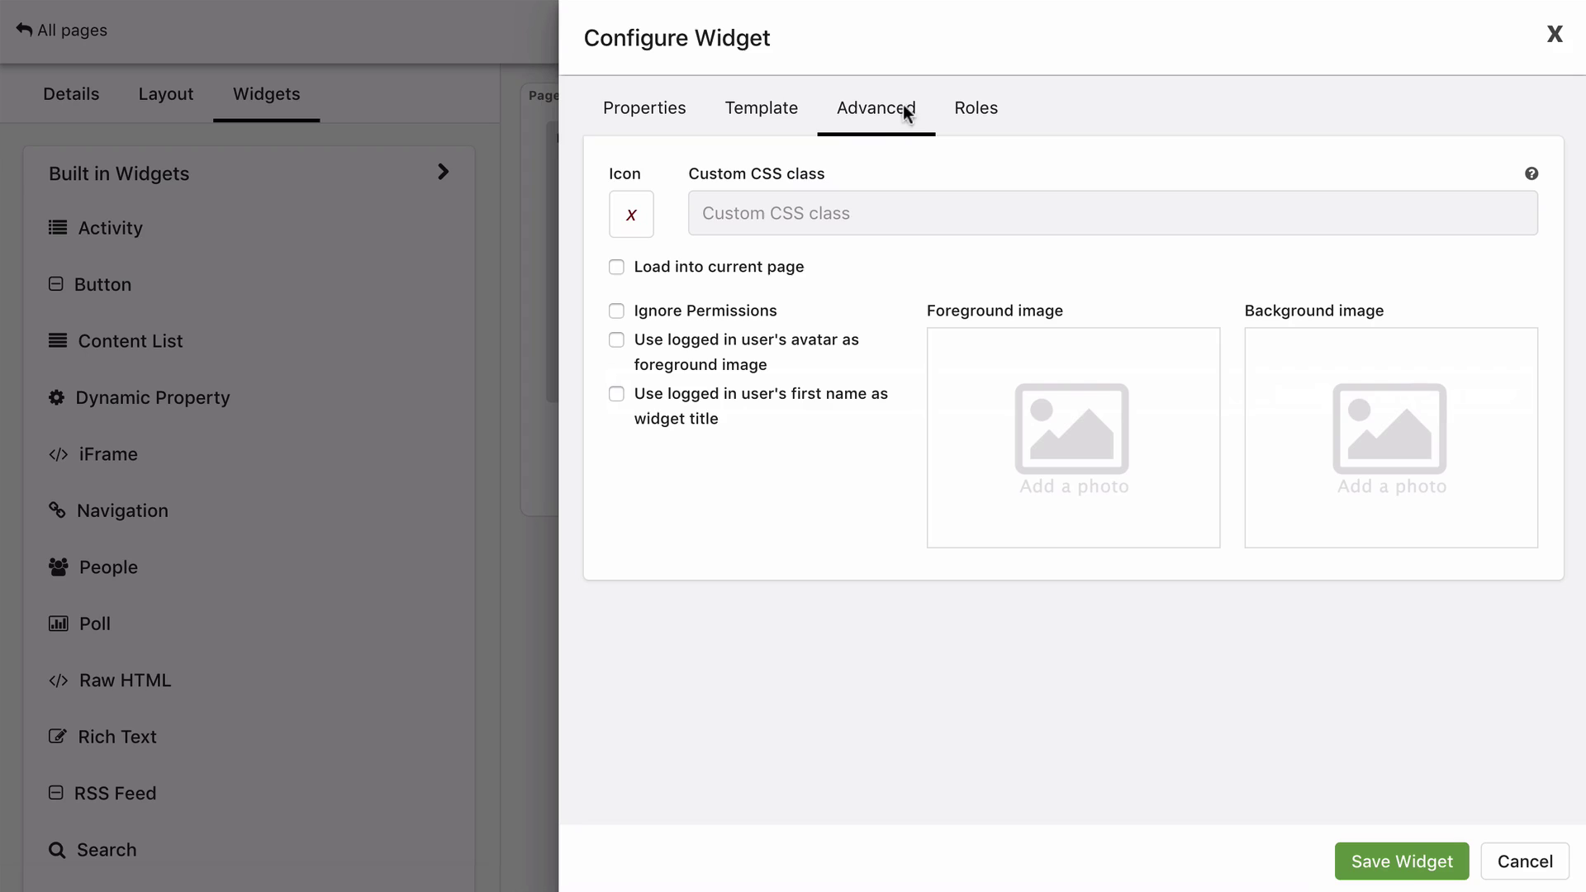
{"action": "left_click", "coordinate": [851, 214]}
{"action": "type", "text": "span6"}
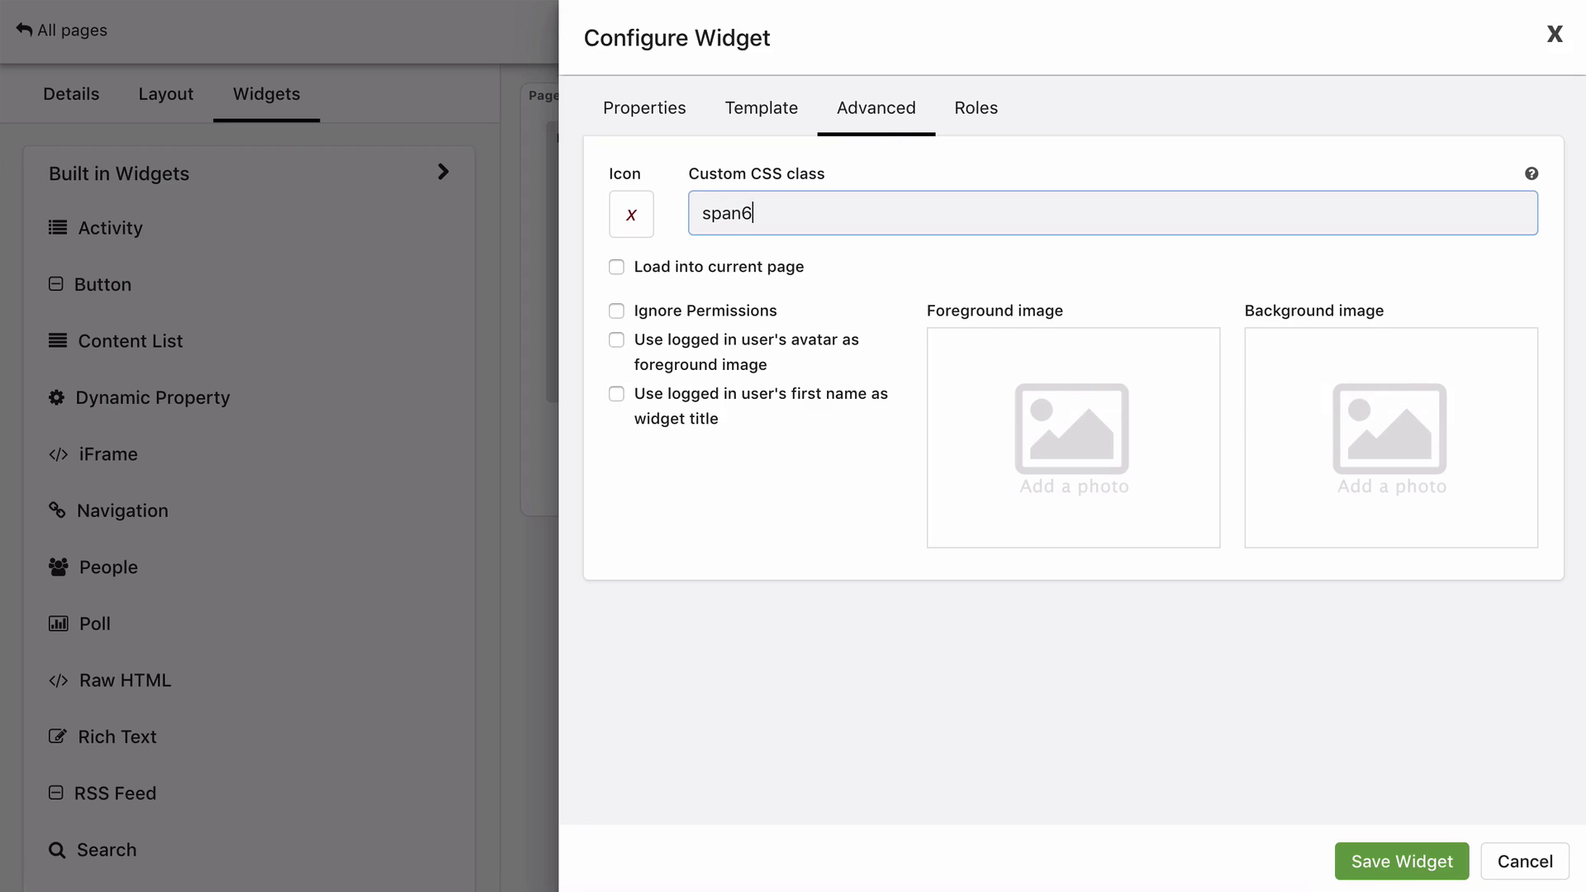
{"action": "left_click", "coordinate": [761, 276]}
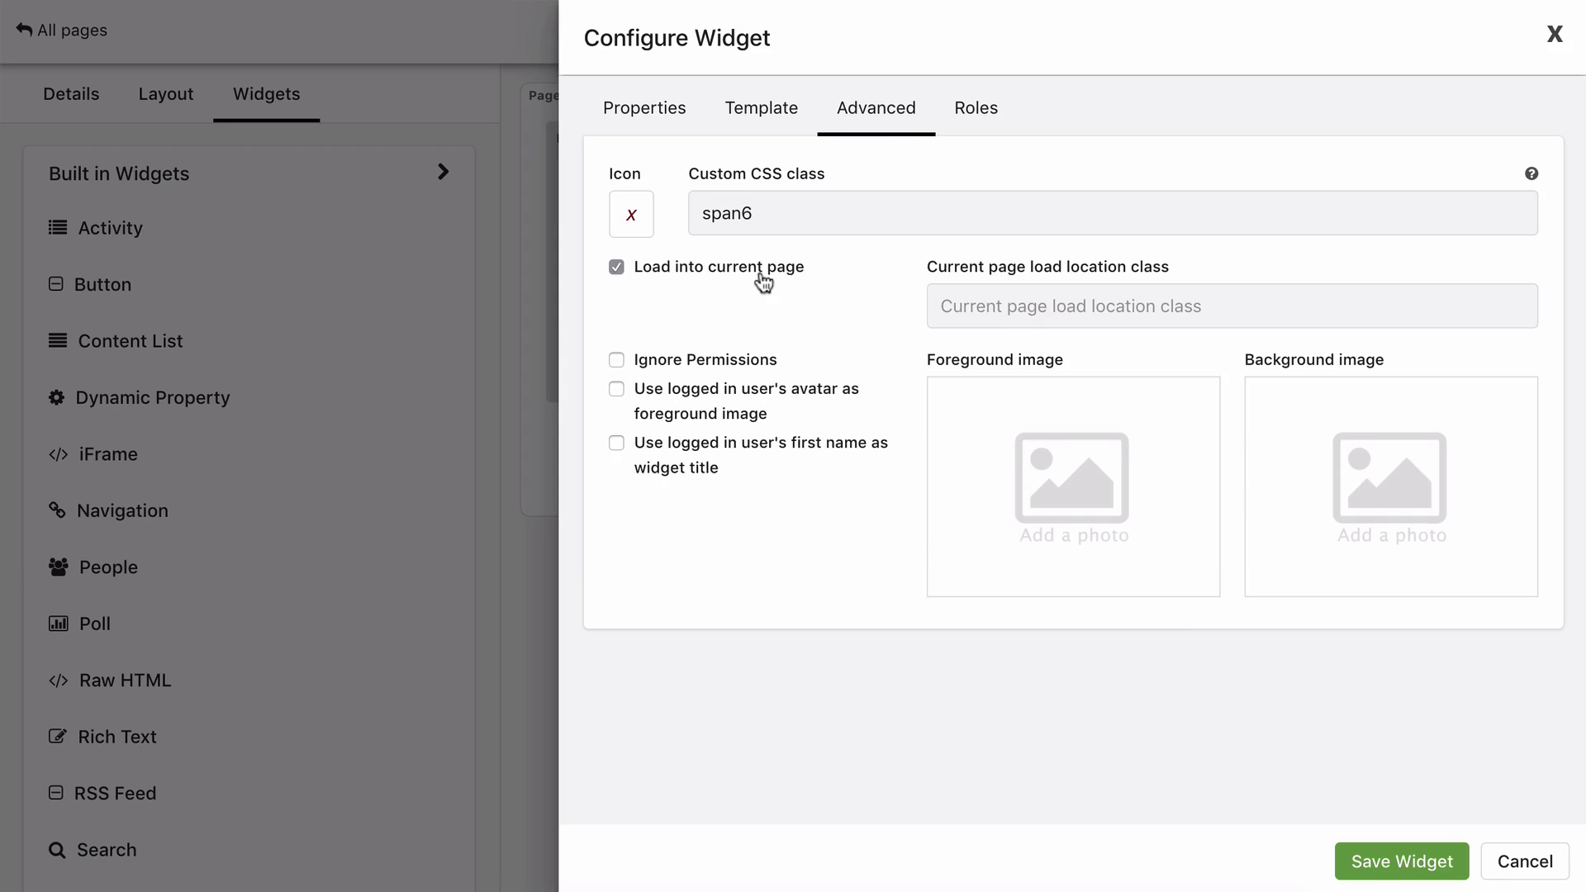
{"action": "left_click", "coordinate": [978, 307]}
{"action": "type", "text": "display"}
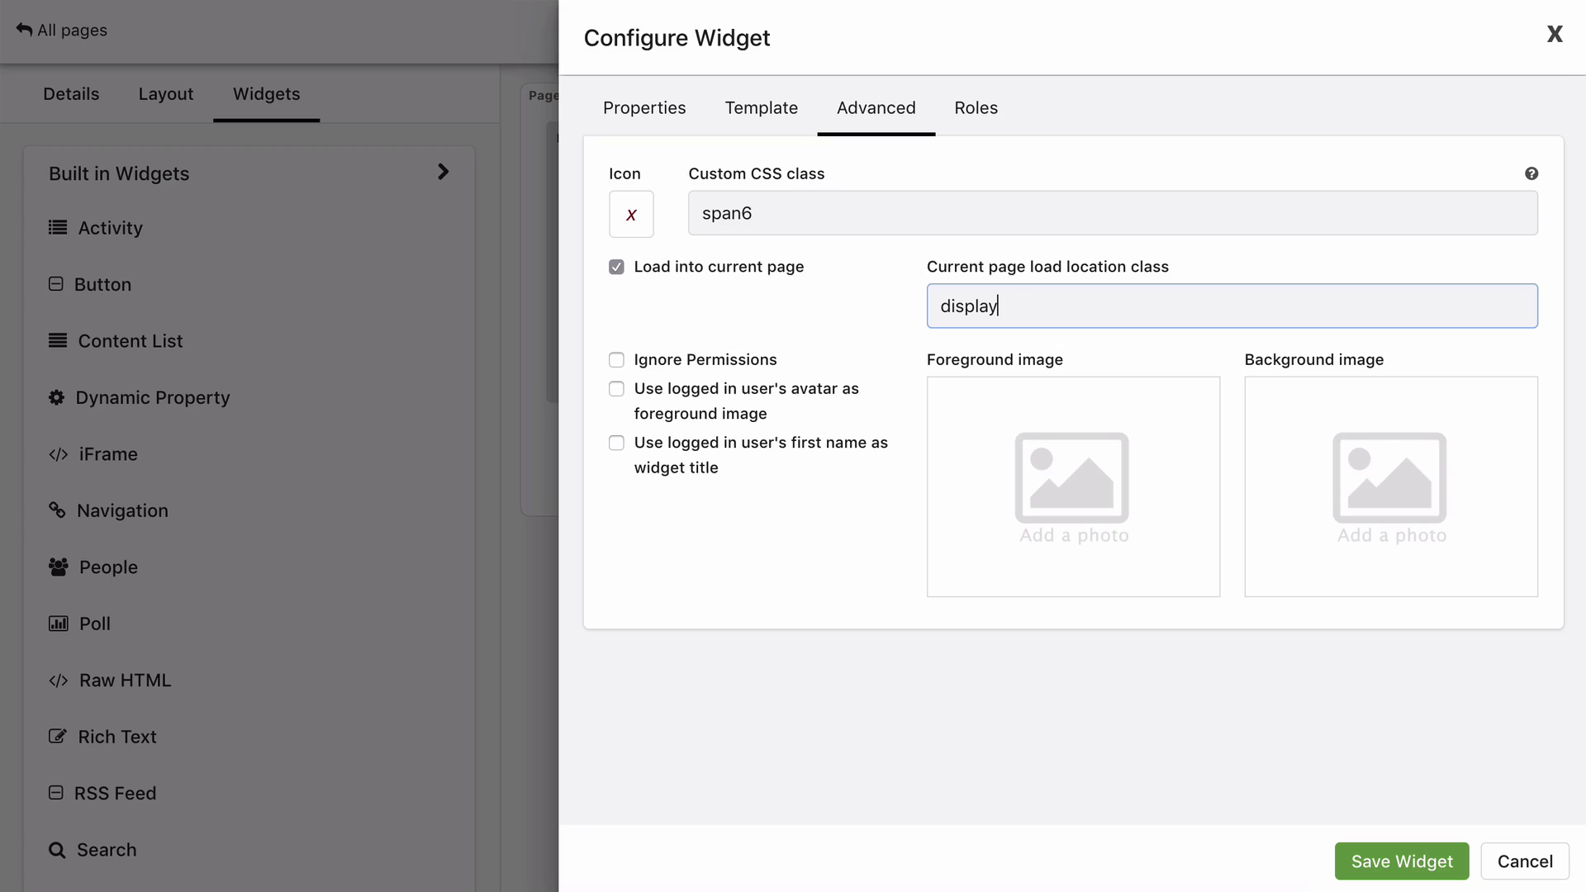
{"action": "type", "text": "-window"}
- Save the Phase 2 button and nest a full-width 12 row in the right column
{"action": "left_click", "coordinate": [1376, 861]}
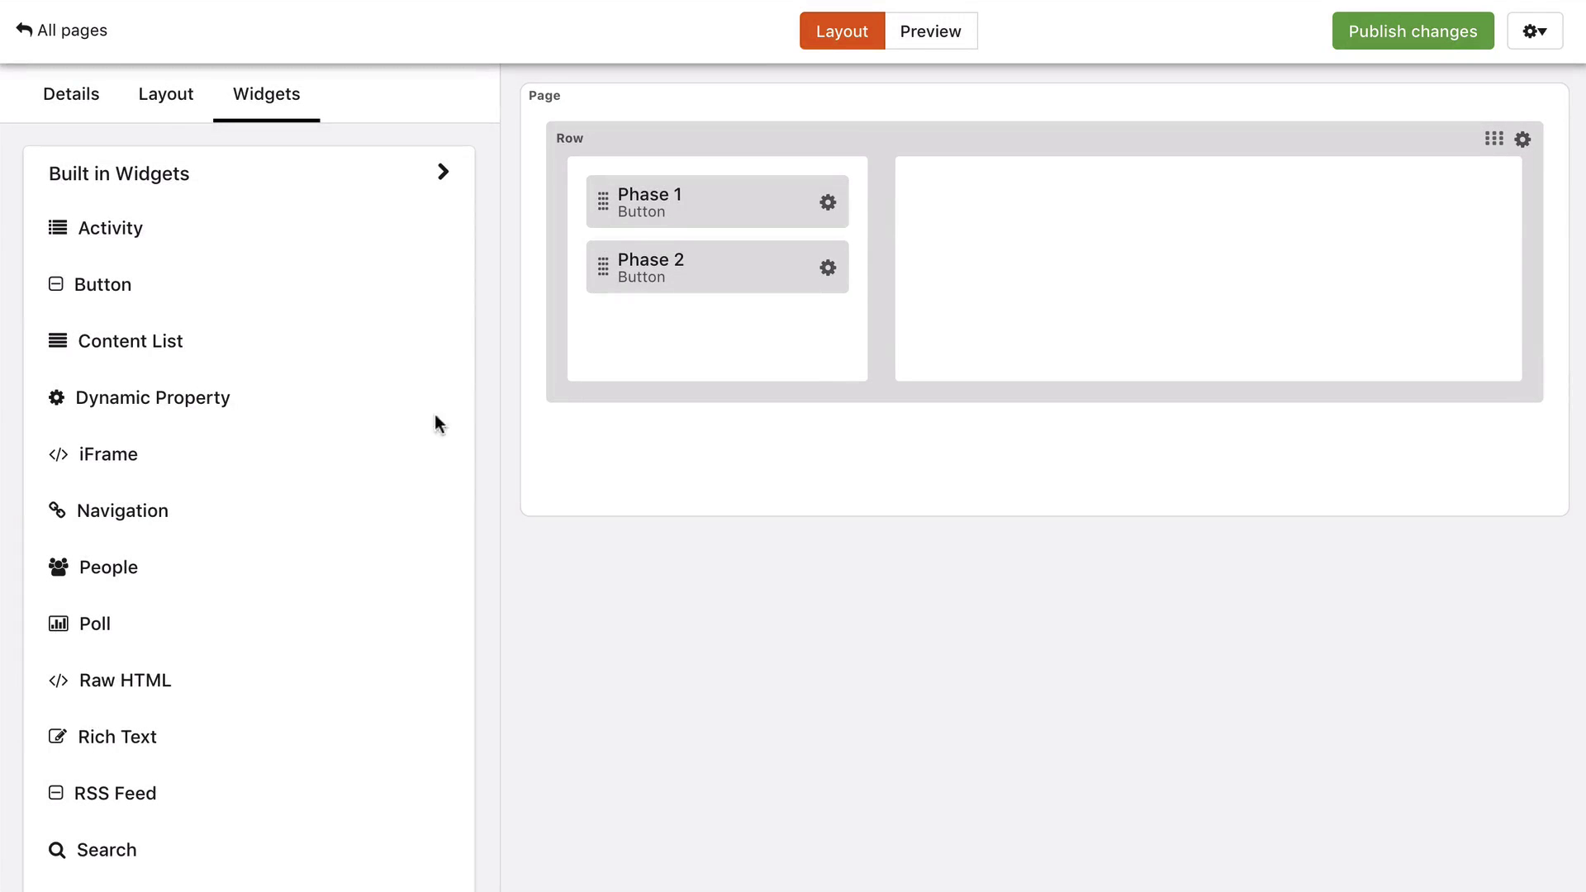
{"action": "left_click", "coordinate": [173, 106]}
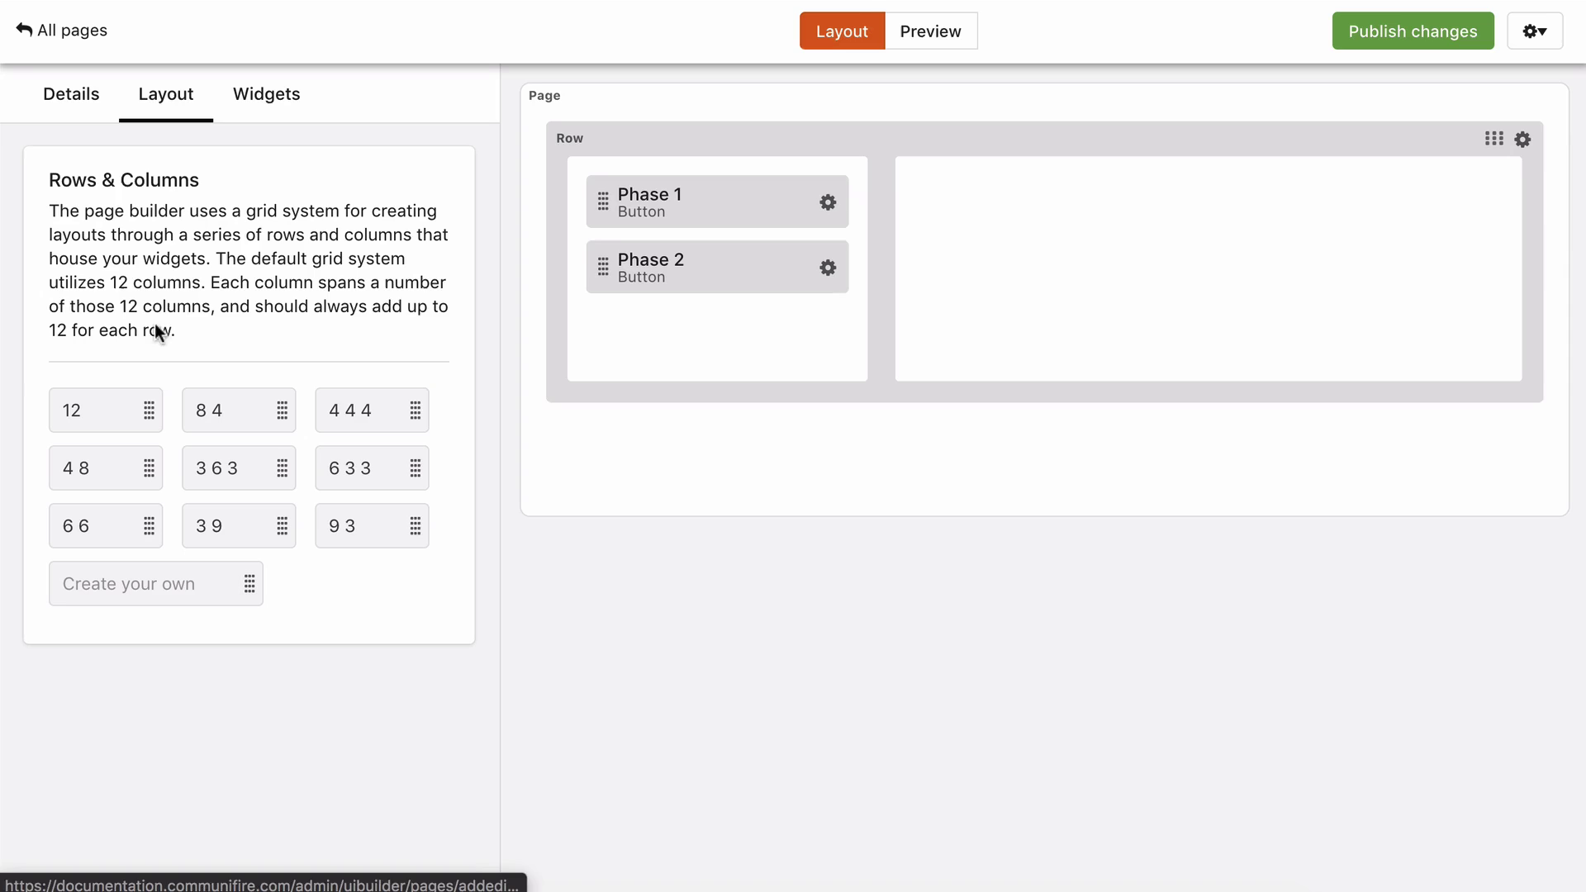
{"action": "left_click_drag", "start_coordinate": [149, 410], "coordinate": [1007, 237]}
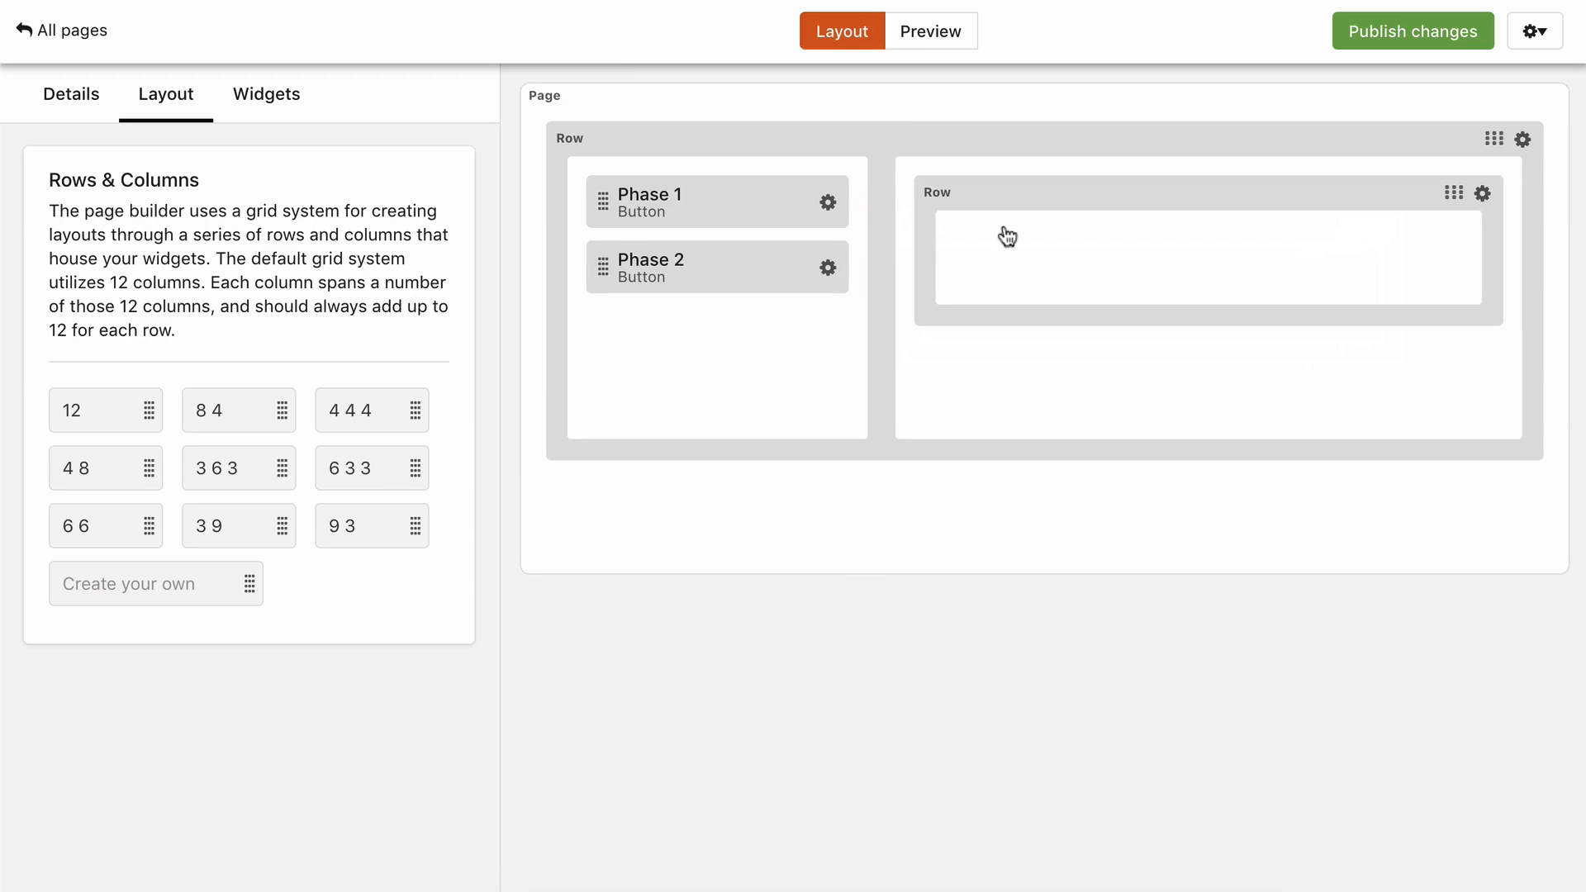
{"action": "left_click", "coordinate": [1484, 195]}
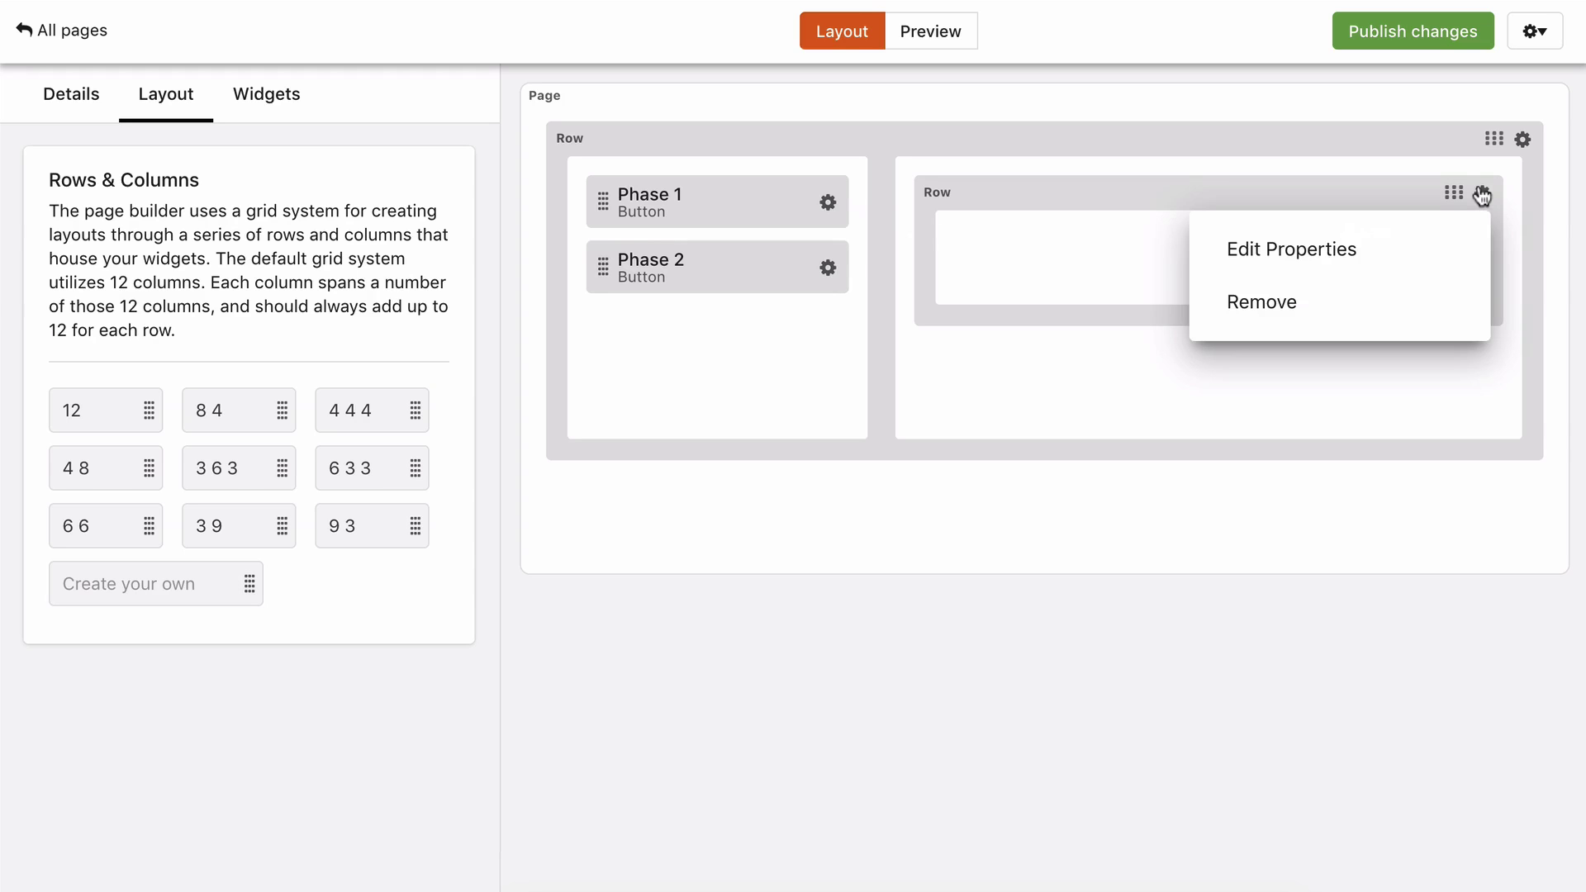
- Set the nested row's custom CSS class to display-window and save it
{"action": "left_click", "coordinate": [1359, 262]}
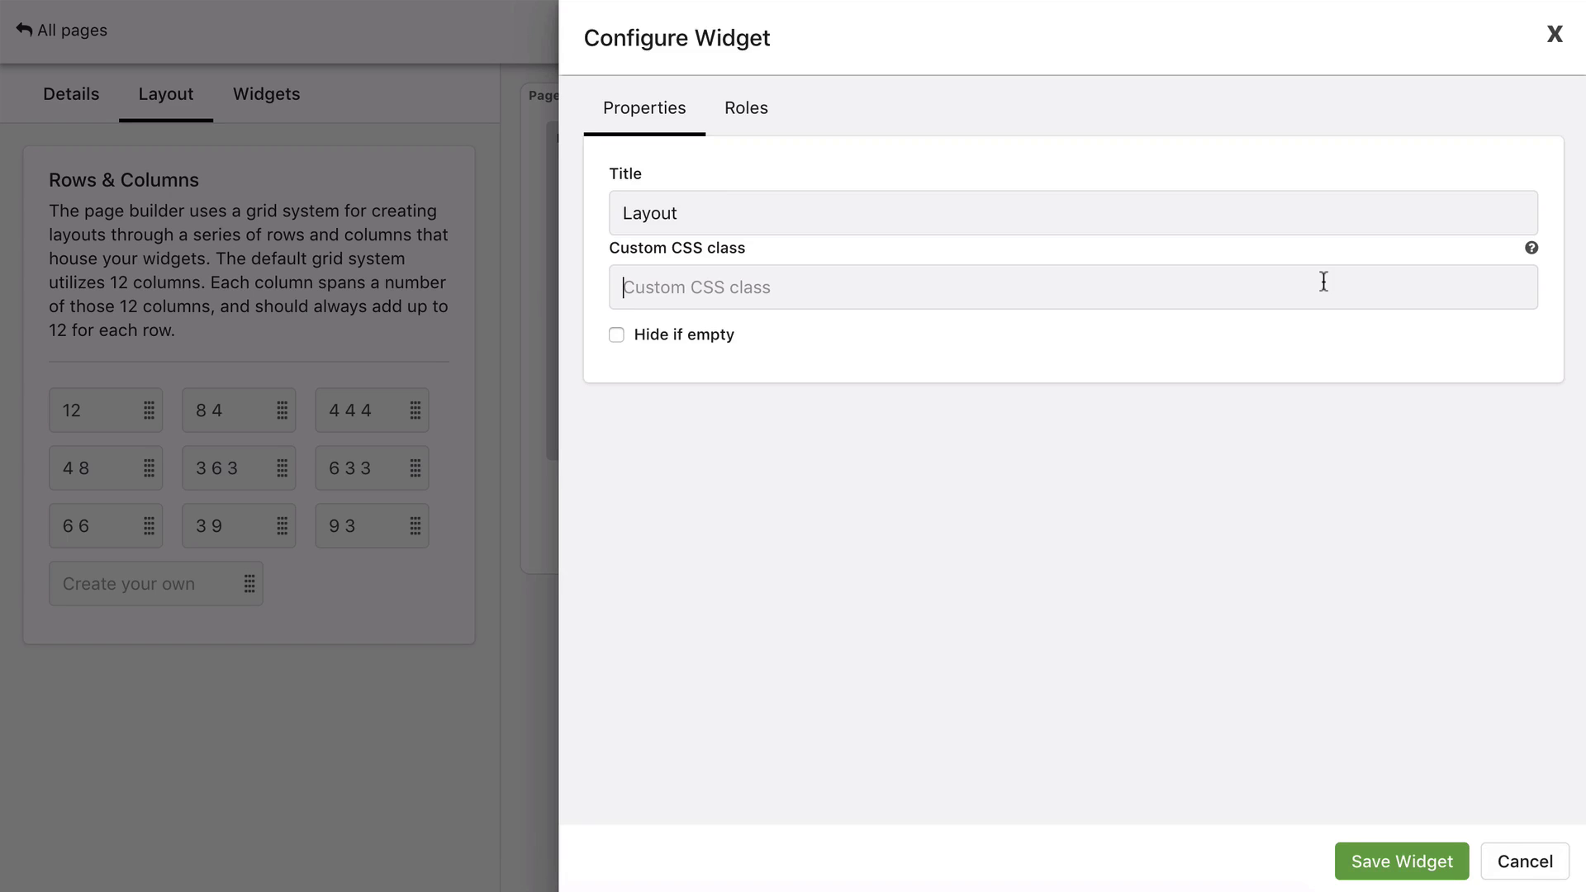
{"action": "type", "text": "display-window"}
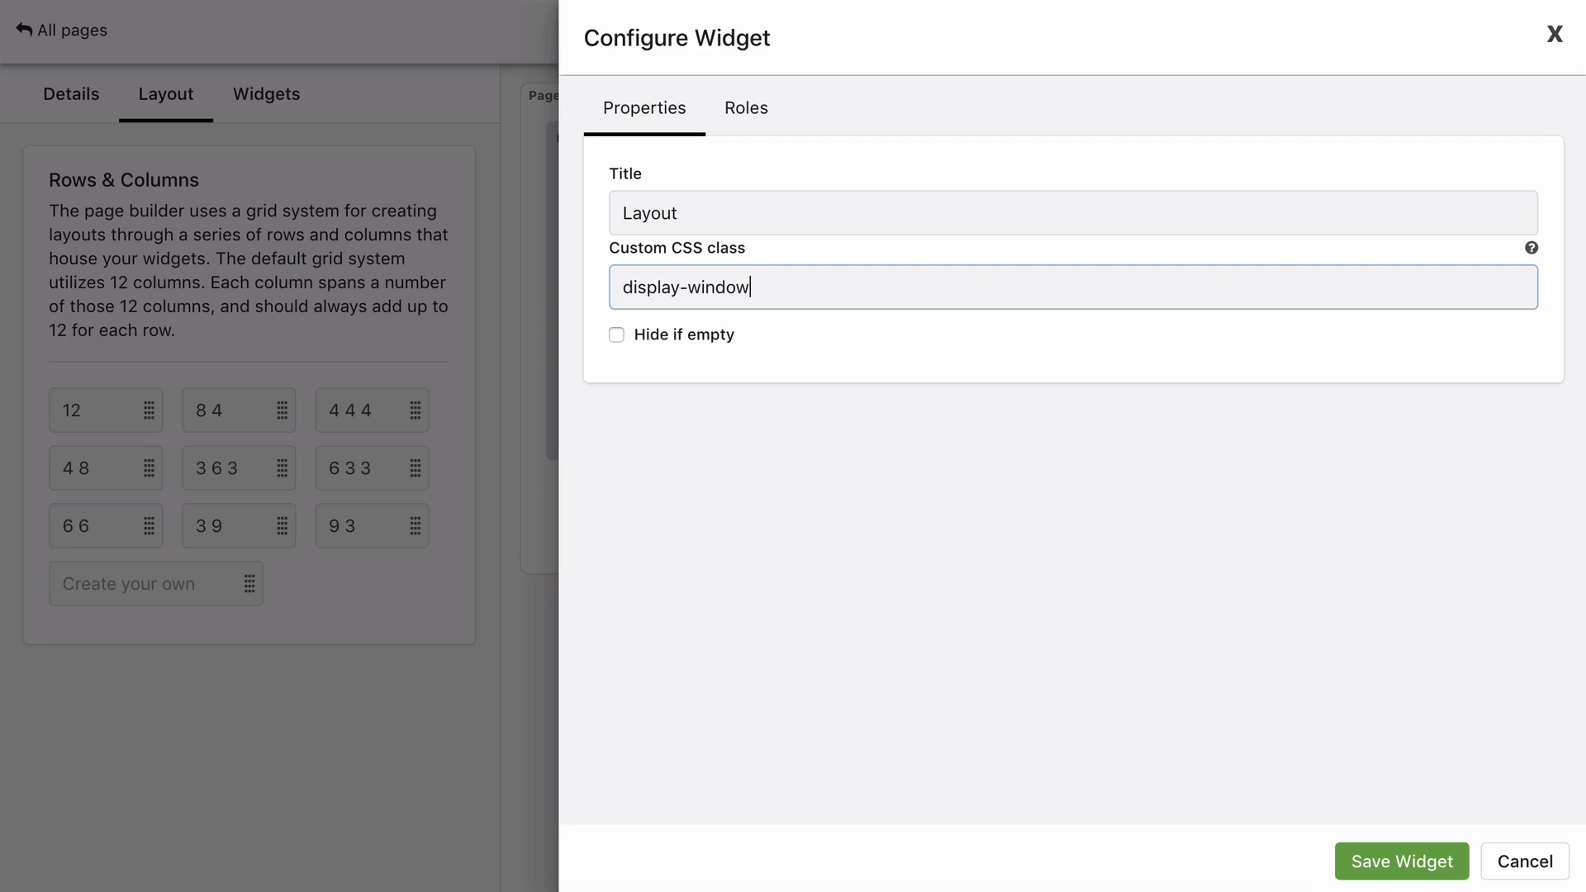
{"action": "left_click", "coordinate": [1406, 862]}
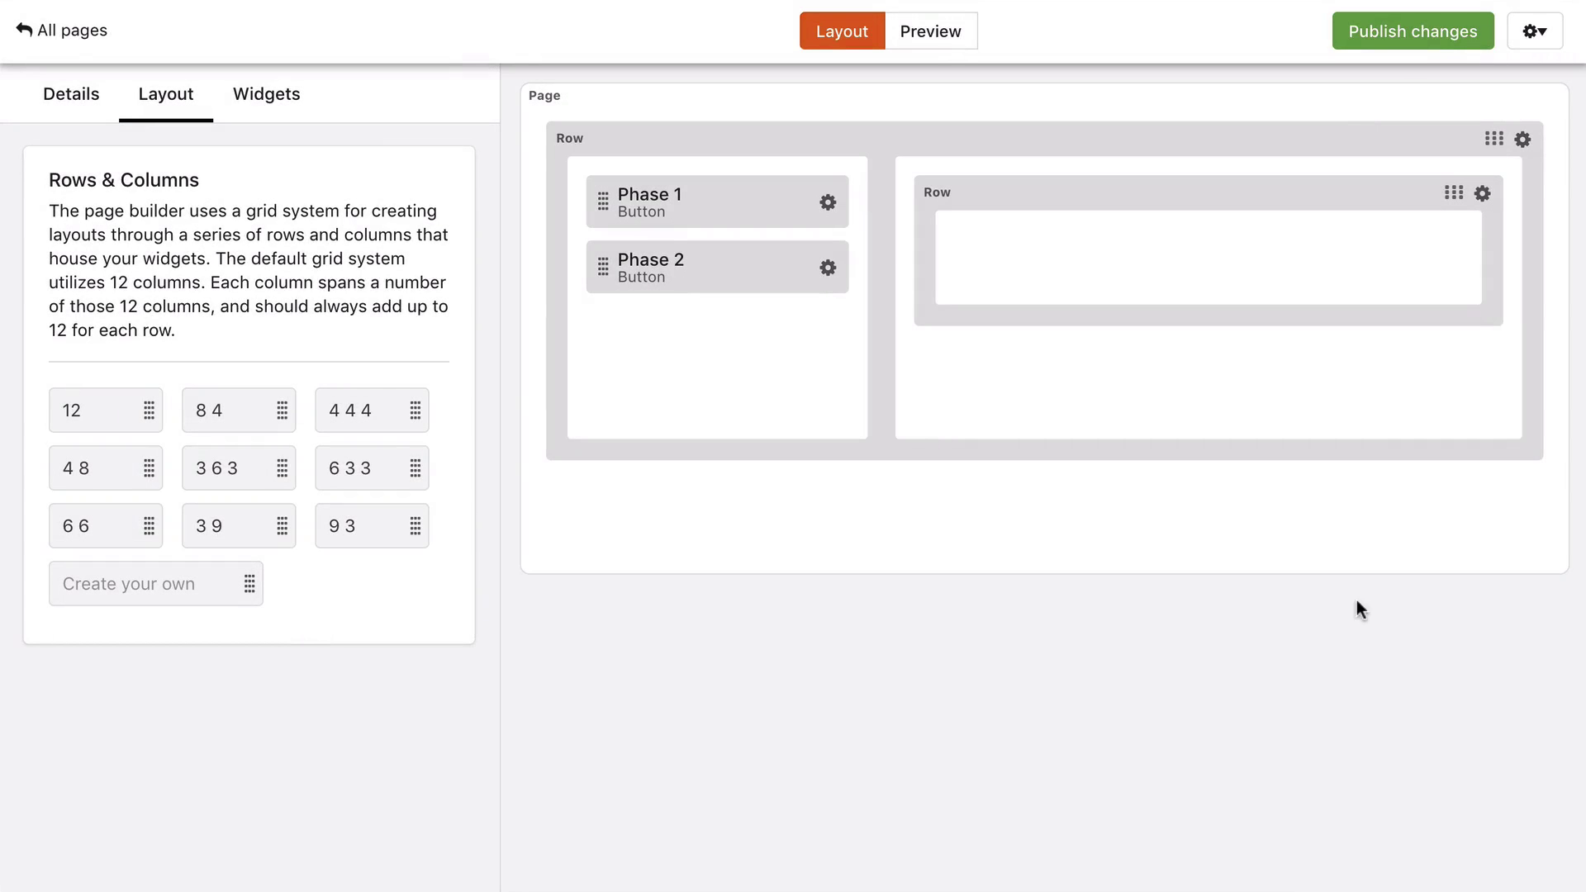
- Publish the page, open it live, and test the Phase 1 and Phase 2 buttons
{"action": "left_click", "coordinate": [1371, 33]}
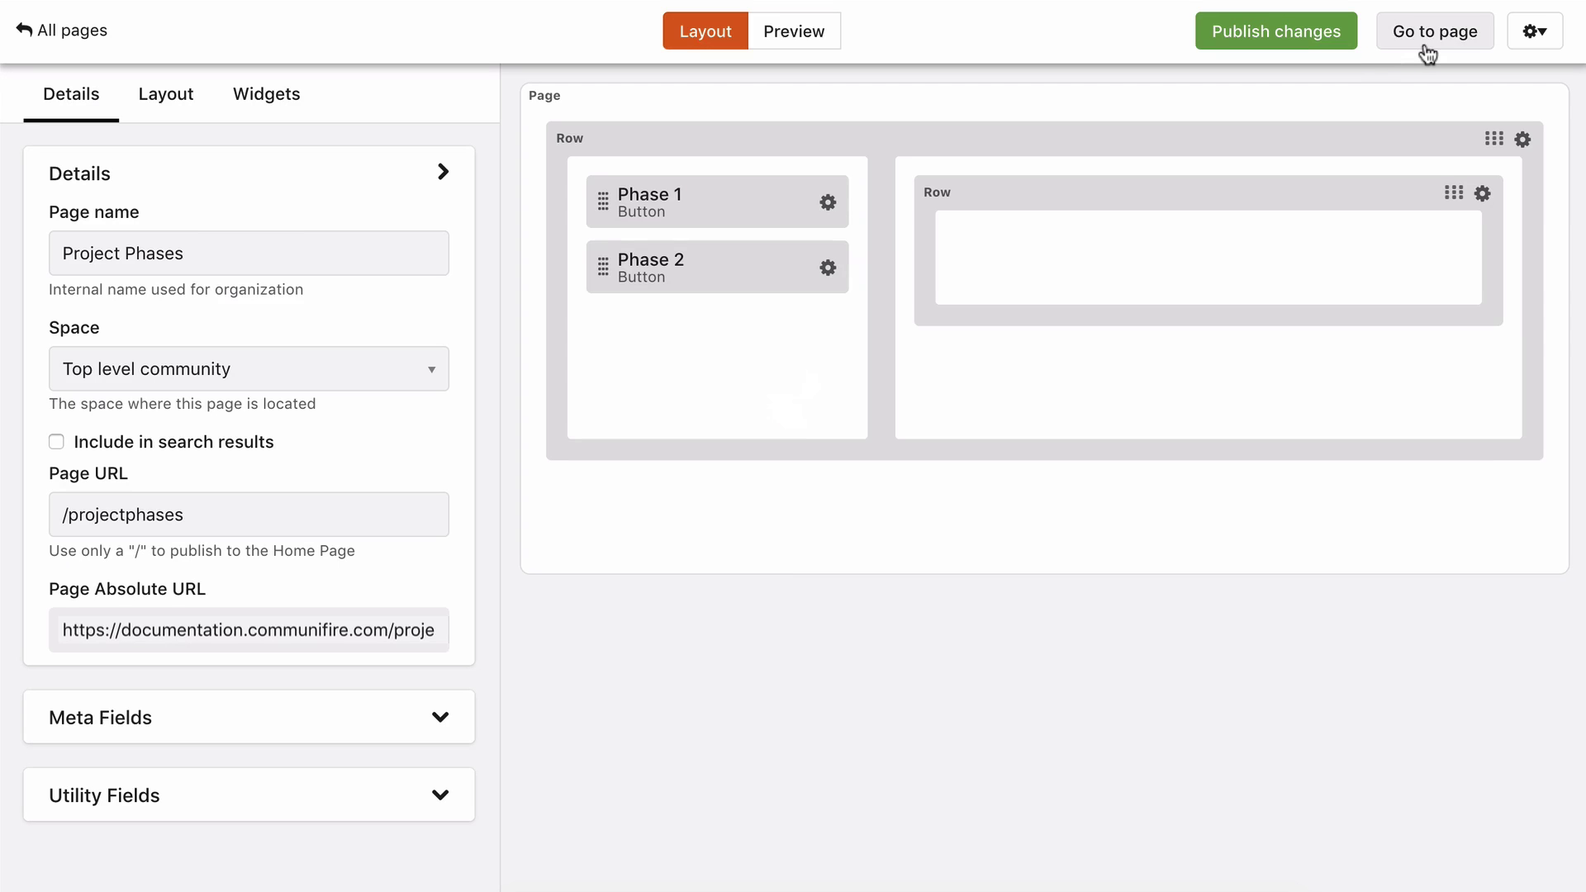
{"action": "left_click", "coordinate": [1428, 52]}
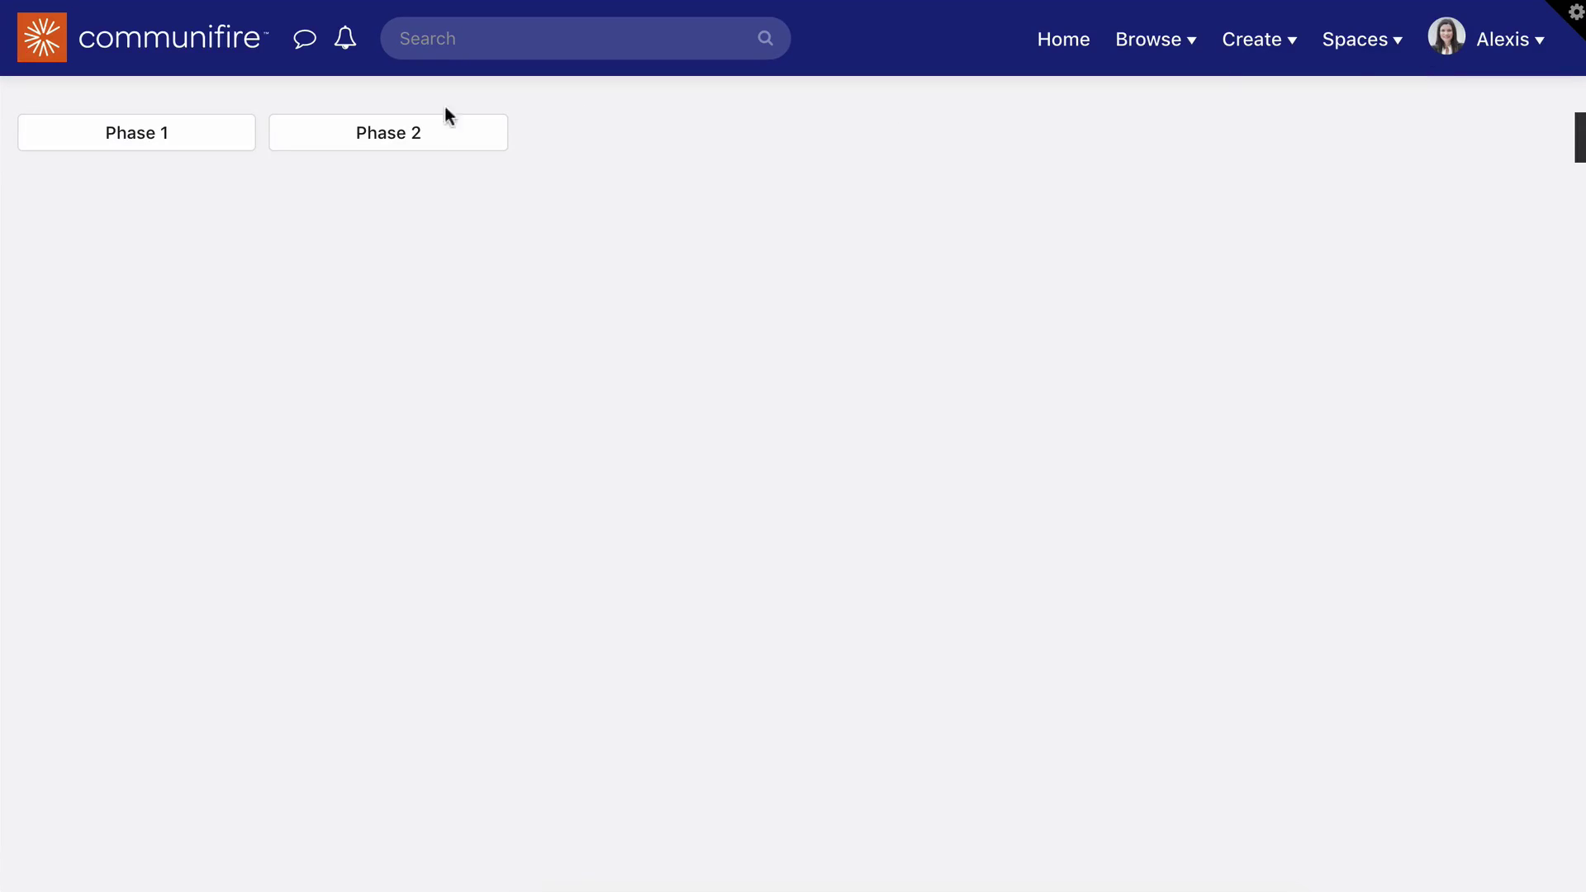
{"action": "left_click", "coordinate": [213, 139]}
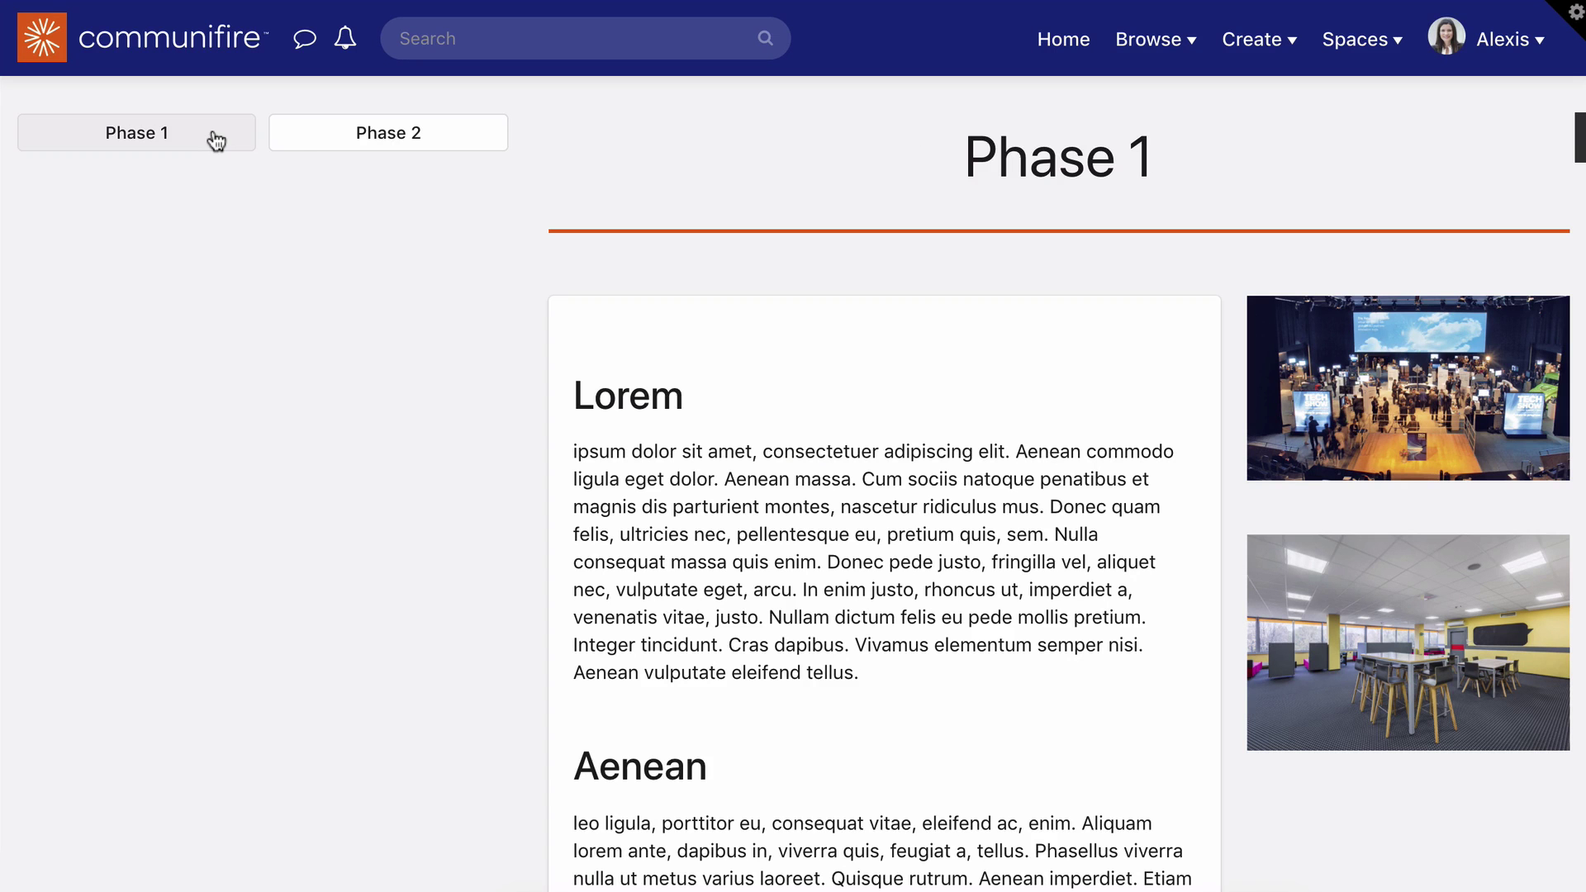
{"action": "left_click", "coordinate": [321, 143]}
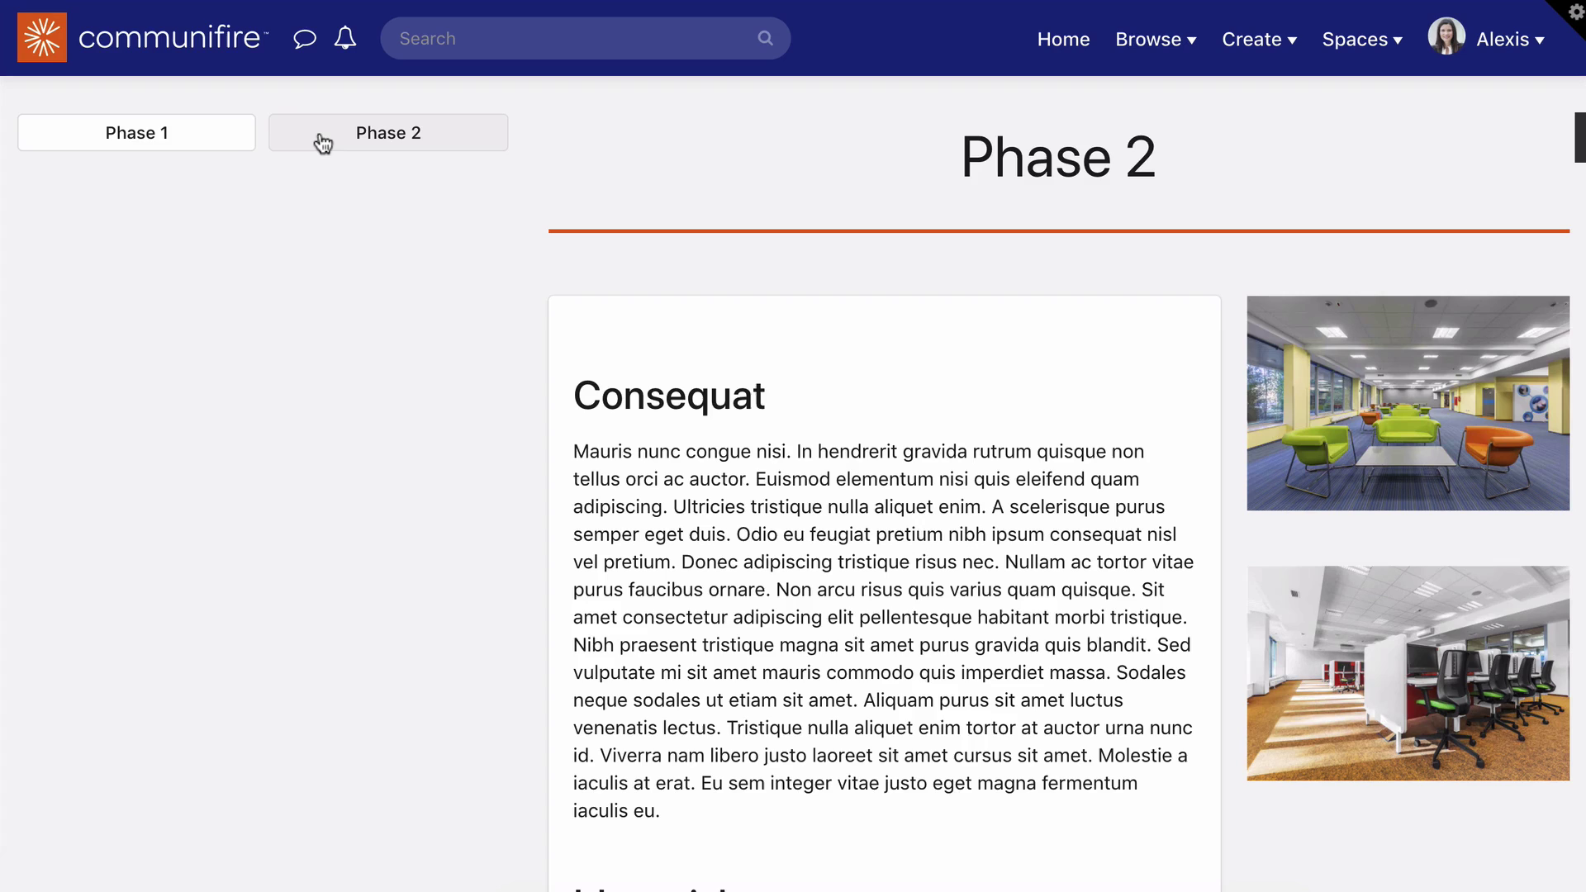